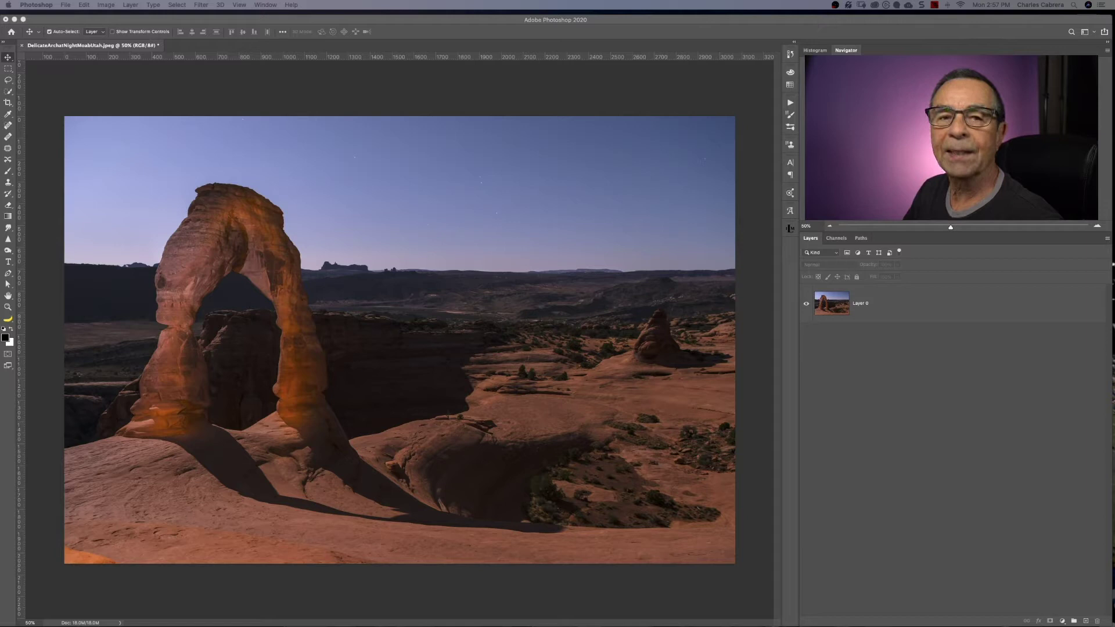
Duplicate Layer 0 and crop to the FaceBook Banner preset, extending the box wider than the photo
left_click(910, 306)
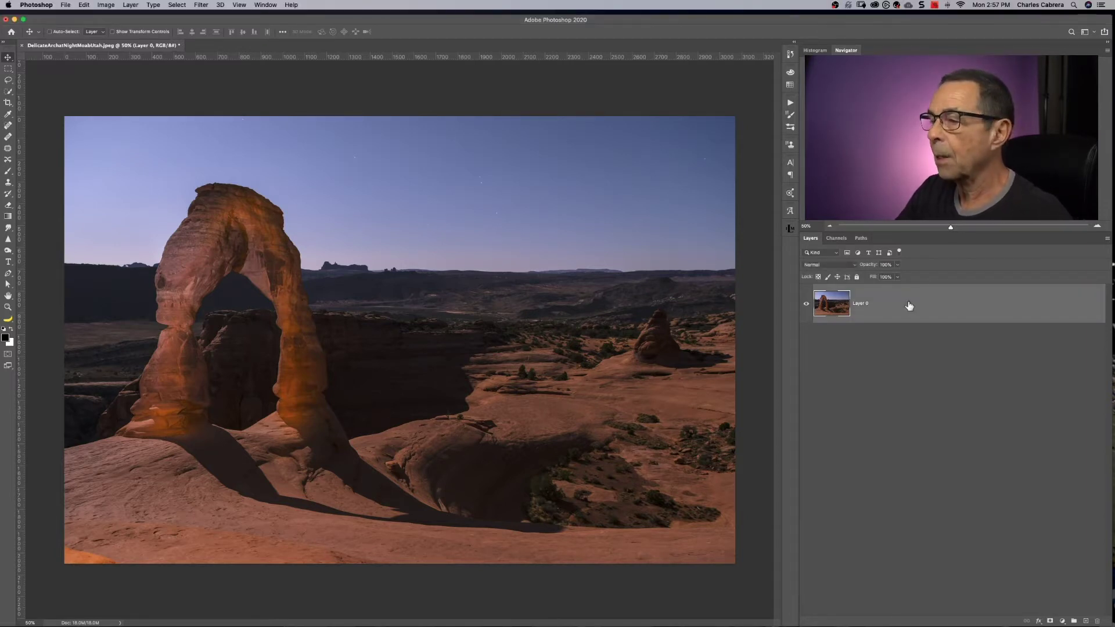
key("super+j")
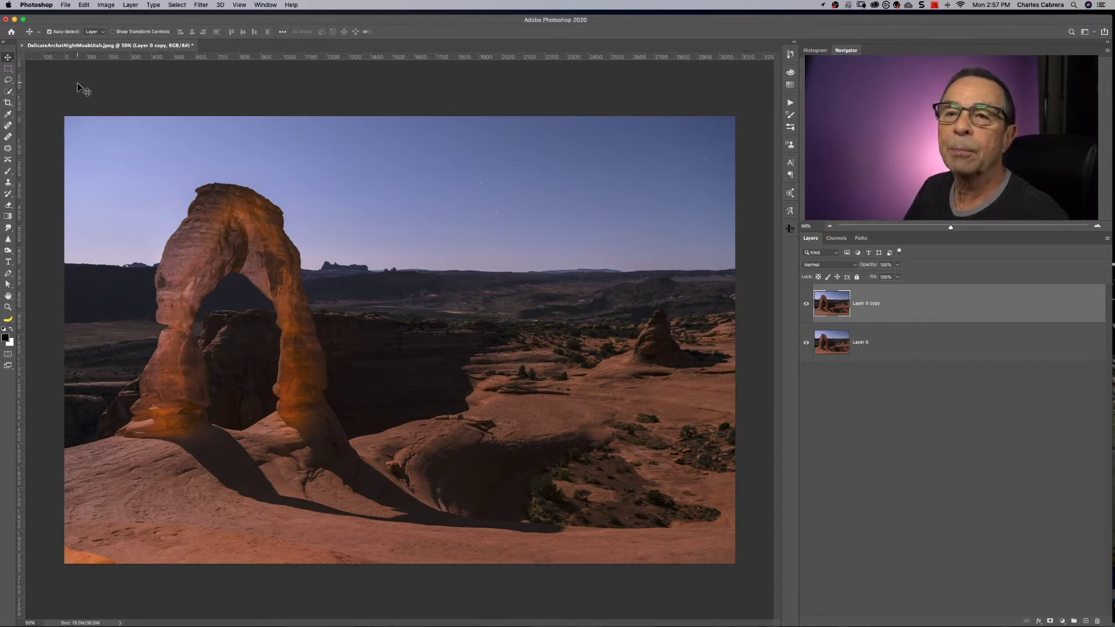
left_click(8, 103)
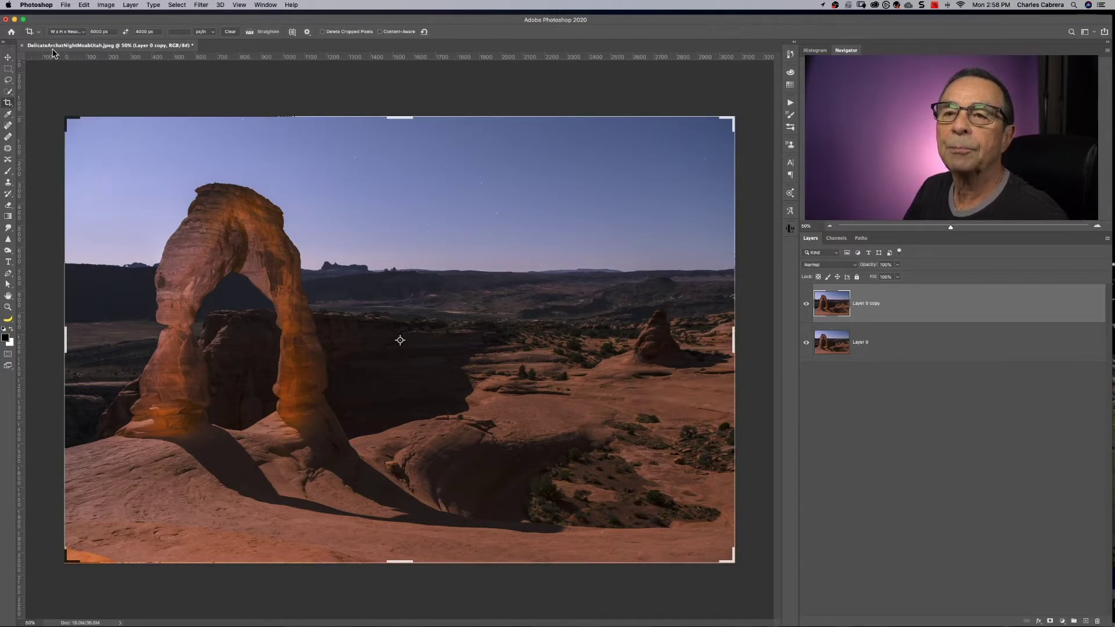
left_click(68, 31)
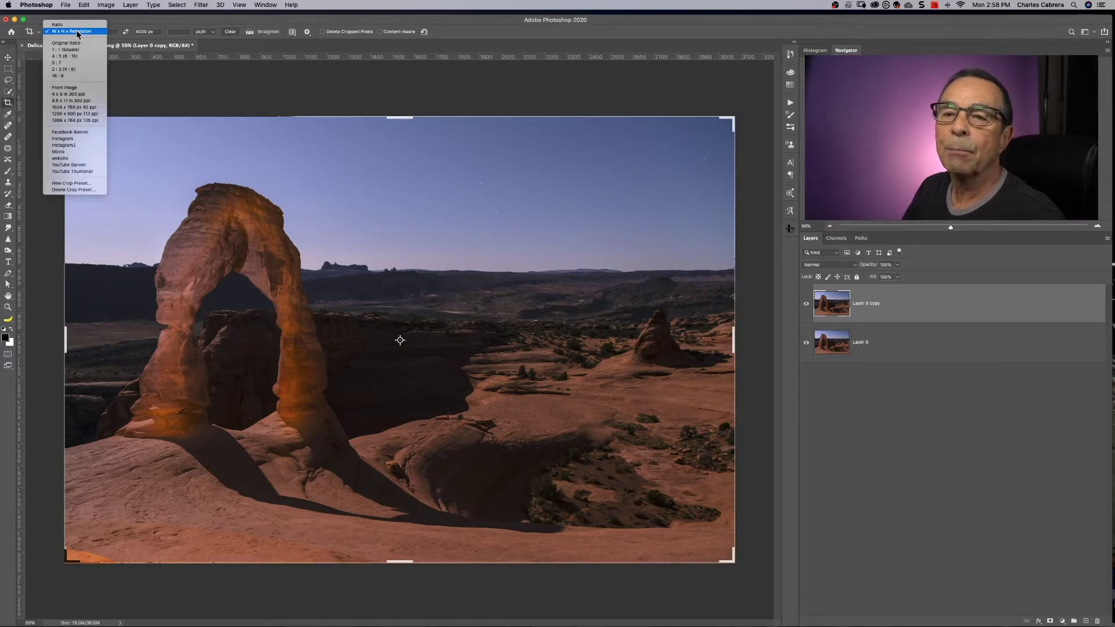
left_click(75, 133)
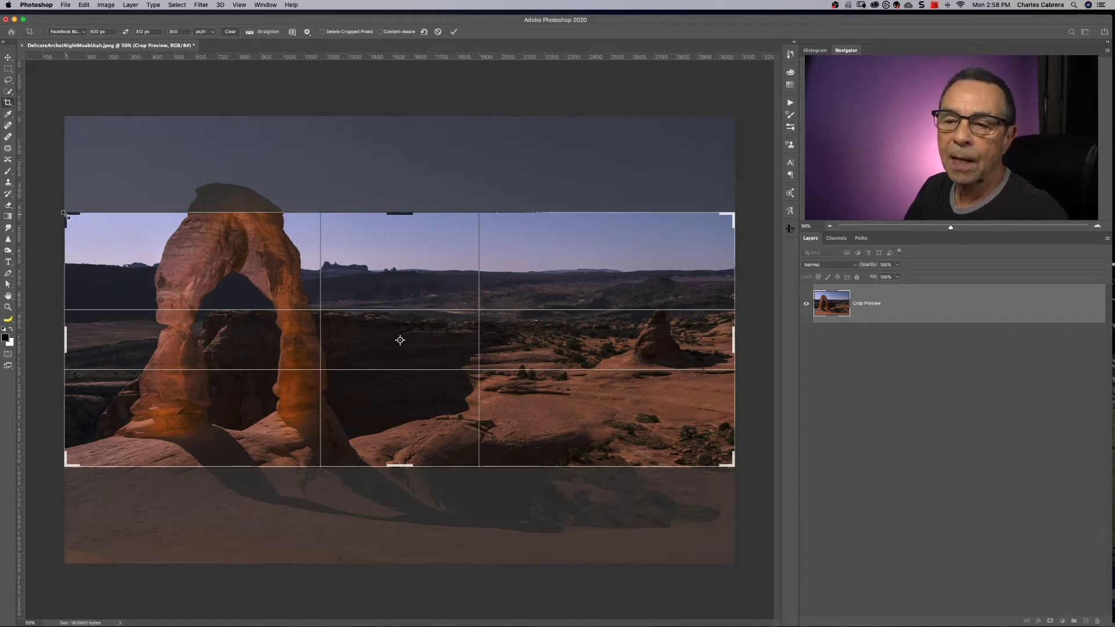
left_click_drag(64, 214, 42, 65)
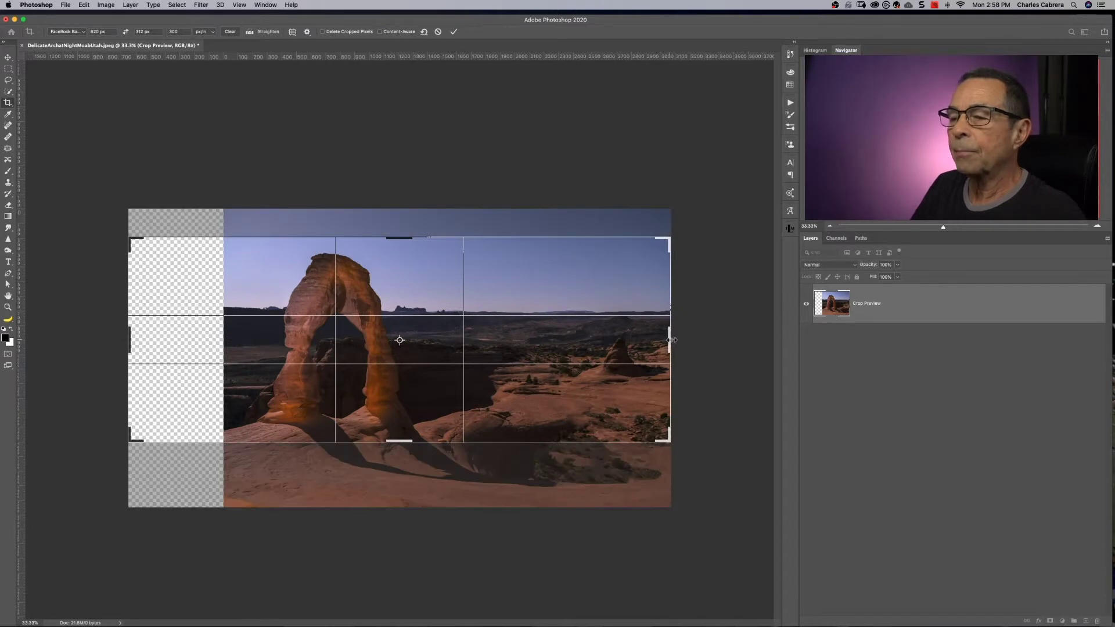
left_click_drag(672, 340, 700, 341)
left_click(455, 33)
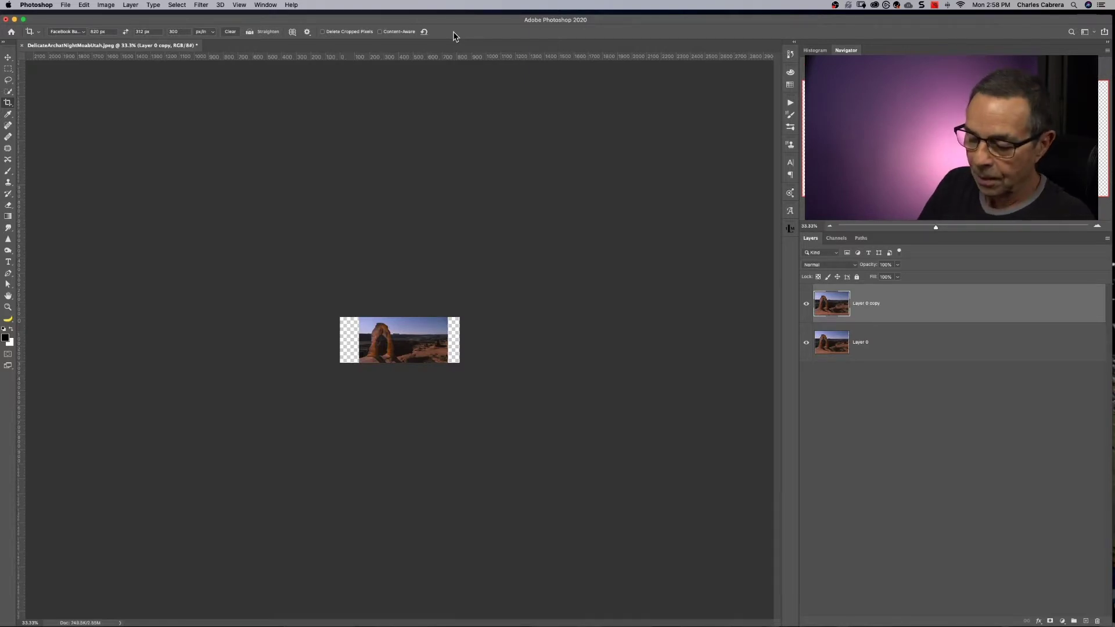
Zoom in and confirm in Image Size that the banner is 820 × 312 px at 300 pixels/inch
key("super+equal")
key("super+equal")
key("super+equal")
key("super+equal")
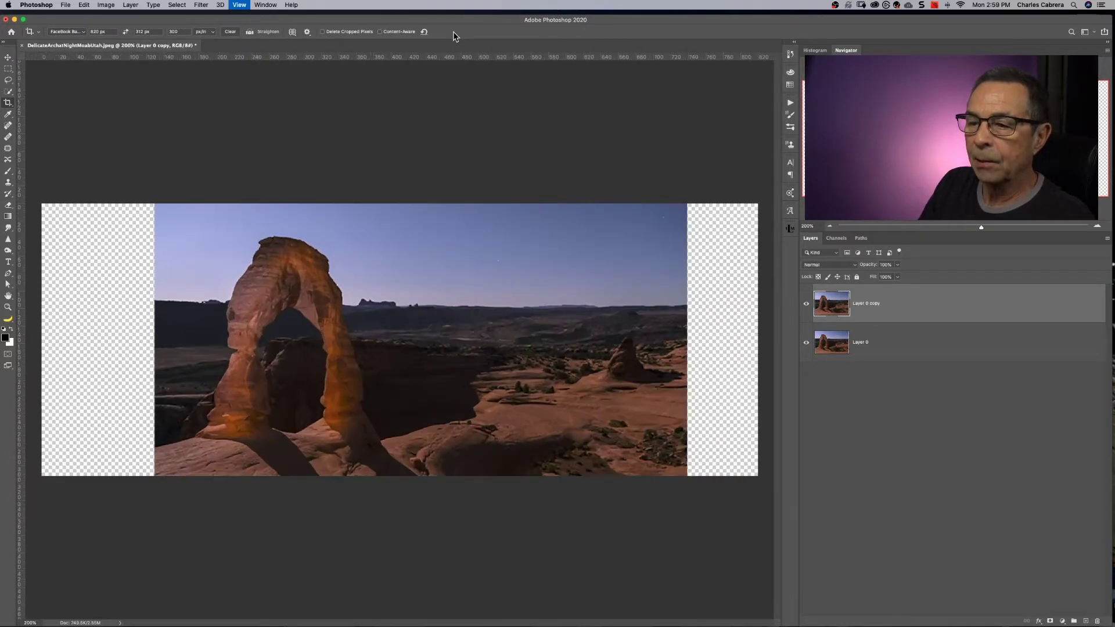
left_click(106, 7)
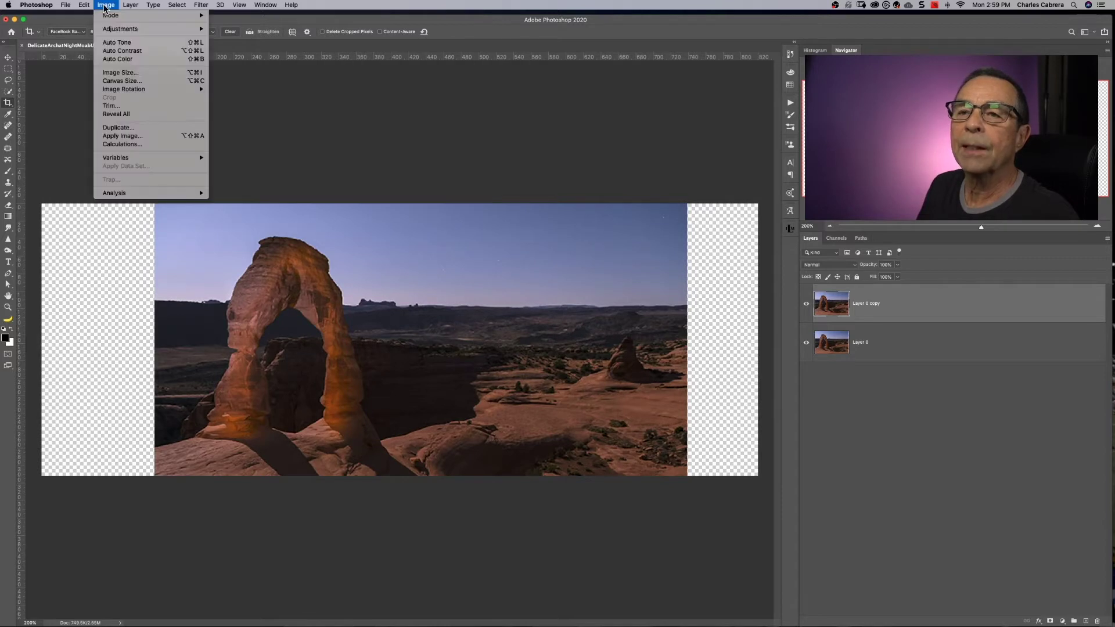
left_click(120, 72)
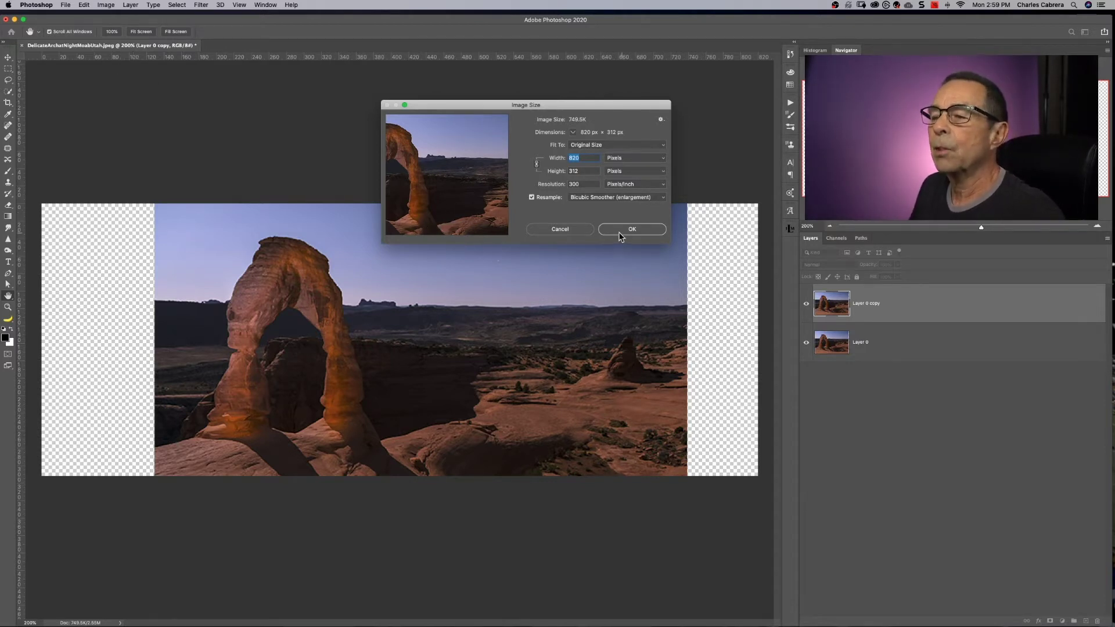
left_click(559, 229)
key("c")
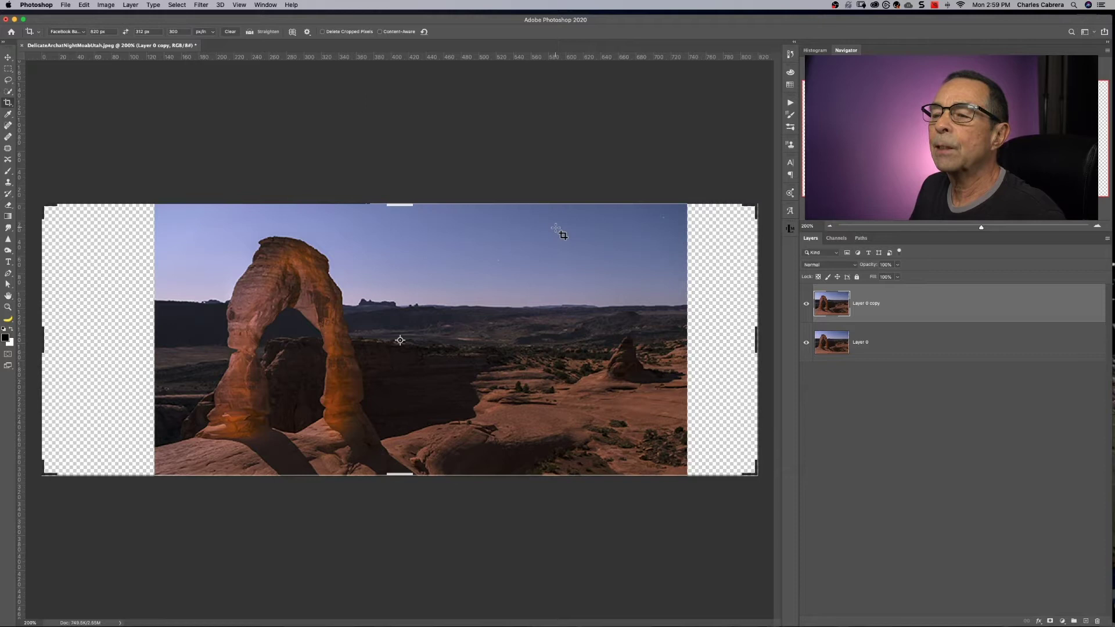
left_click(8, 57)
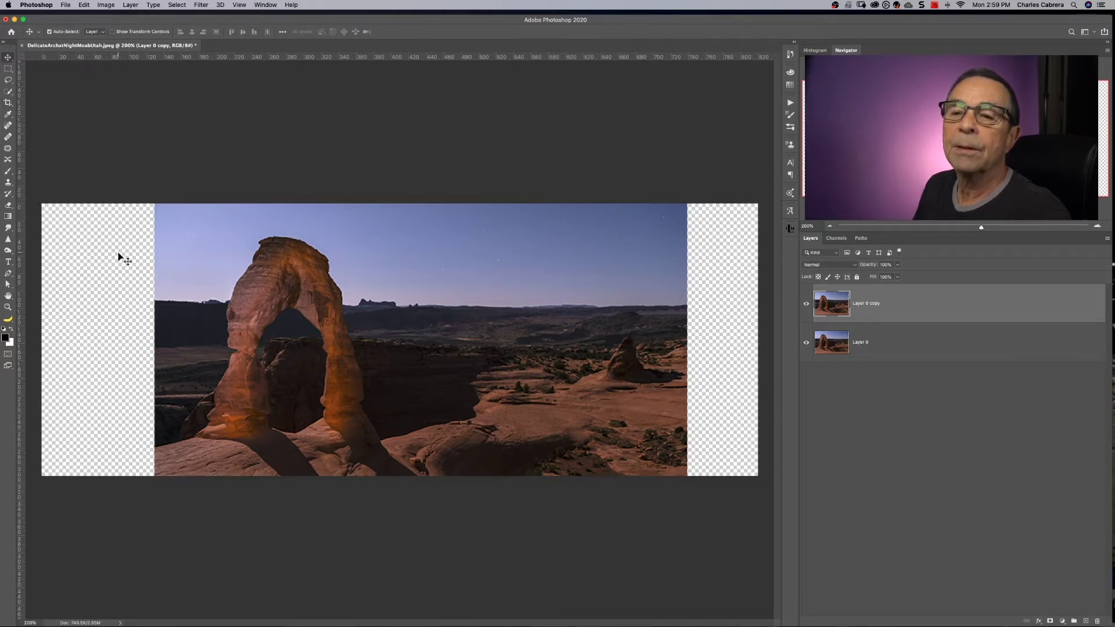
left_click(176, 6)
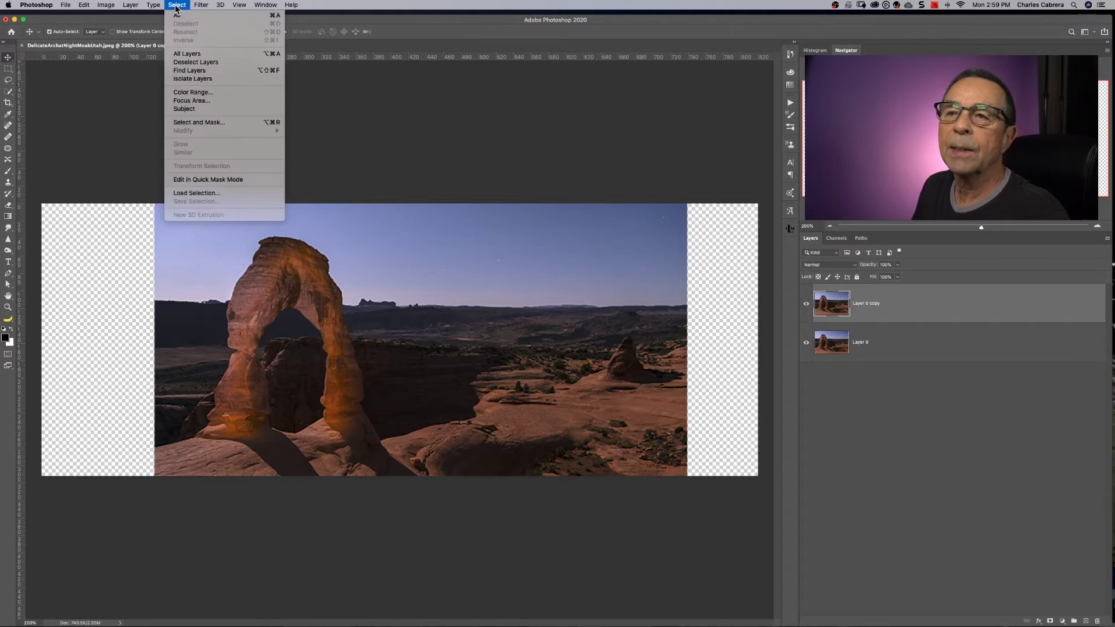
left_click(86, 73)
left_click(81, 5)
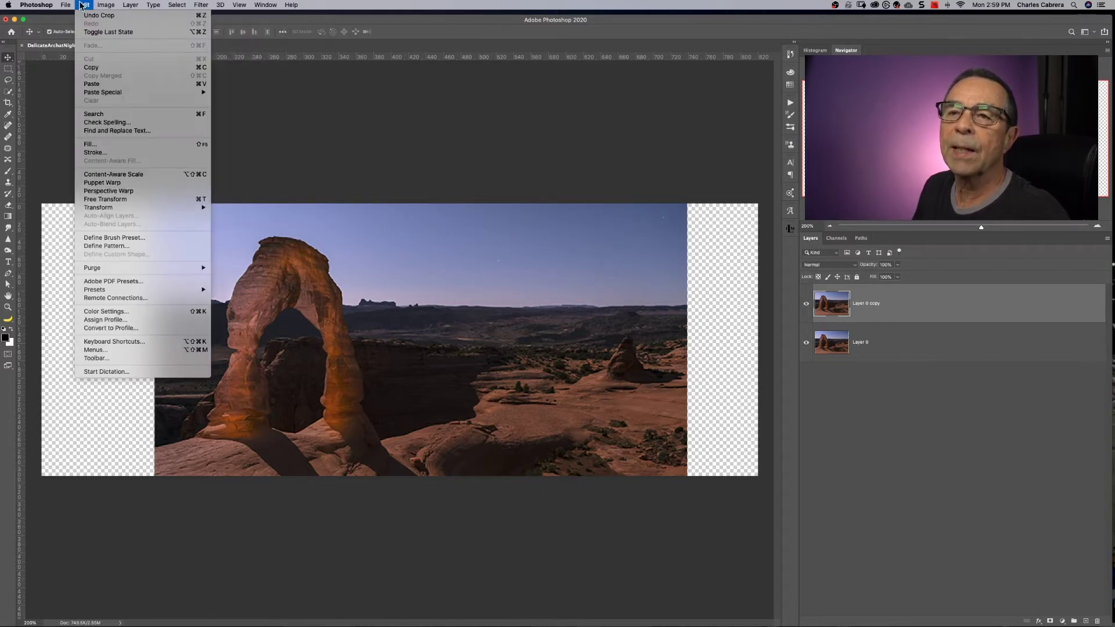
left_click(130, 174)
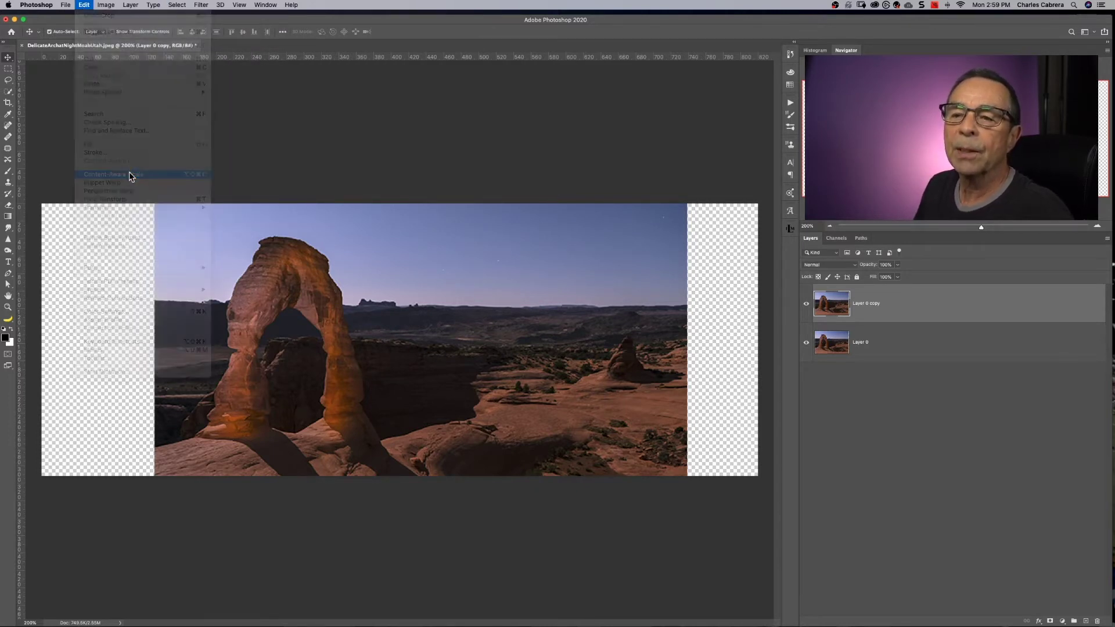
left_click_drag(154, 361, 121, 350)
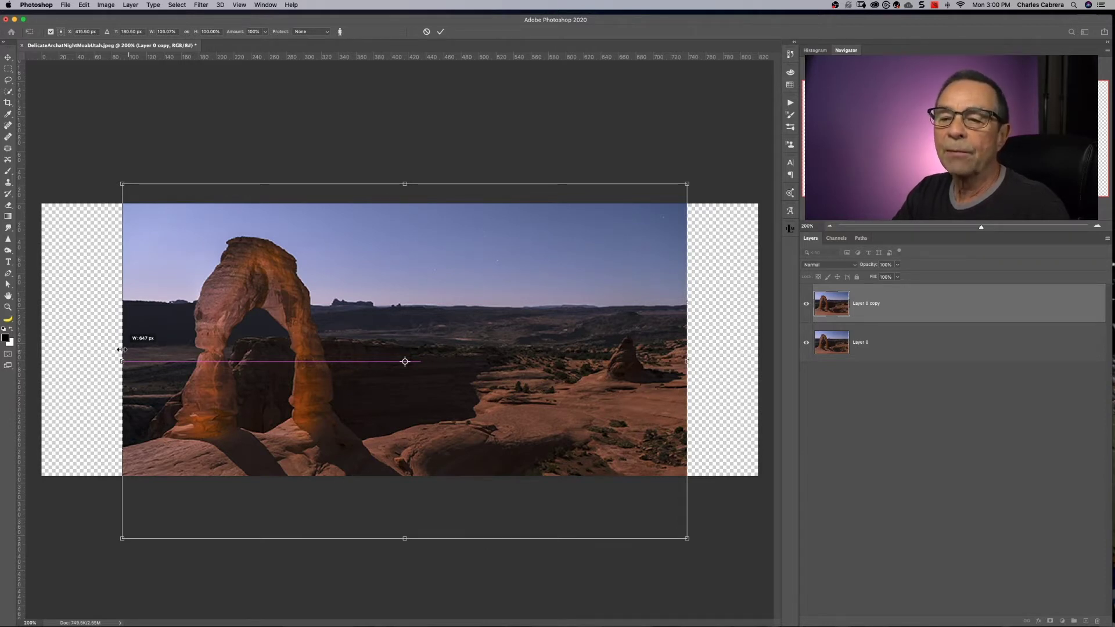
left_click_drag(120, 350, 89, 347)
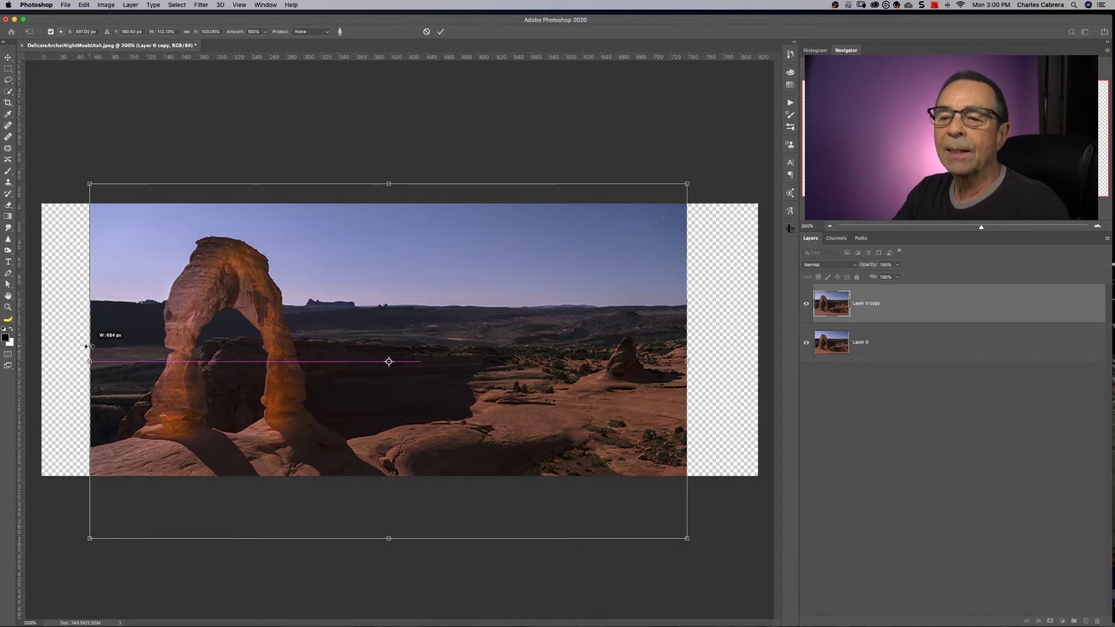
left_click(426, 31)
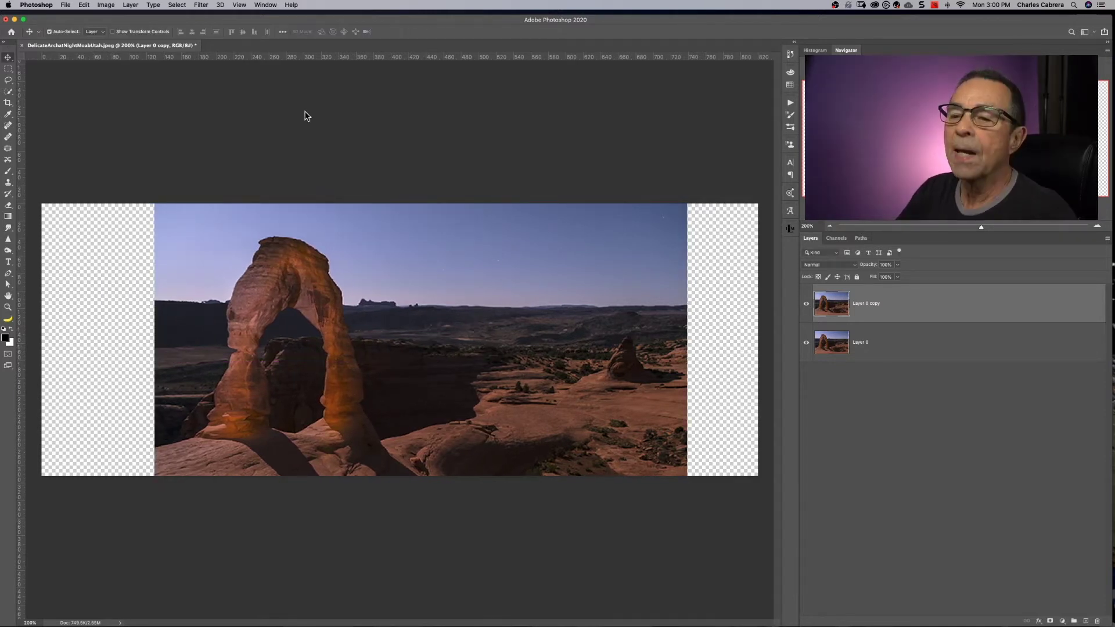
Lasso a loose outline around the stone arch and save it as a channel named Rock
left_click(8, 80)
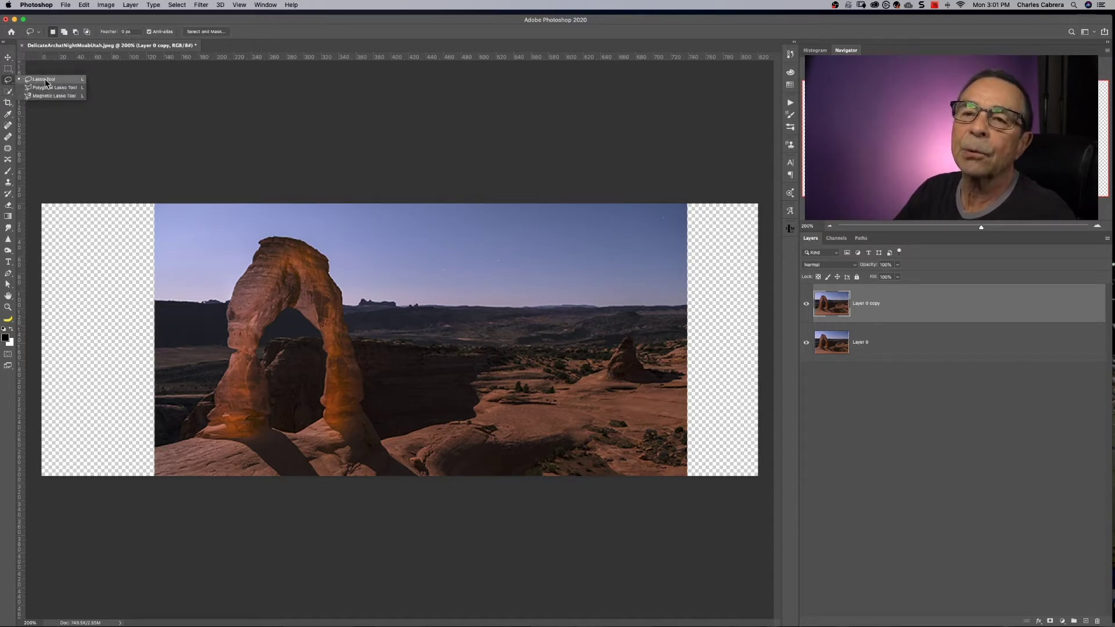
left_click(47, 85)
mouse_move(222, 266)
left_mouse_down()
mouse_move(194, 405)
mouse_move(203, 442)
mouse_move(354, 446)
mouse_move(374, 430)
mouse_move(358, 275)
mouse_move(340, 244)
mouse_move(302, 224)
mouse_move(267, 227)
mouse_move(241, 260)
left_mouse_up()
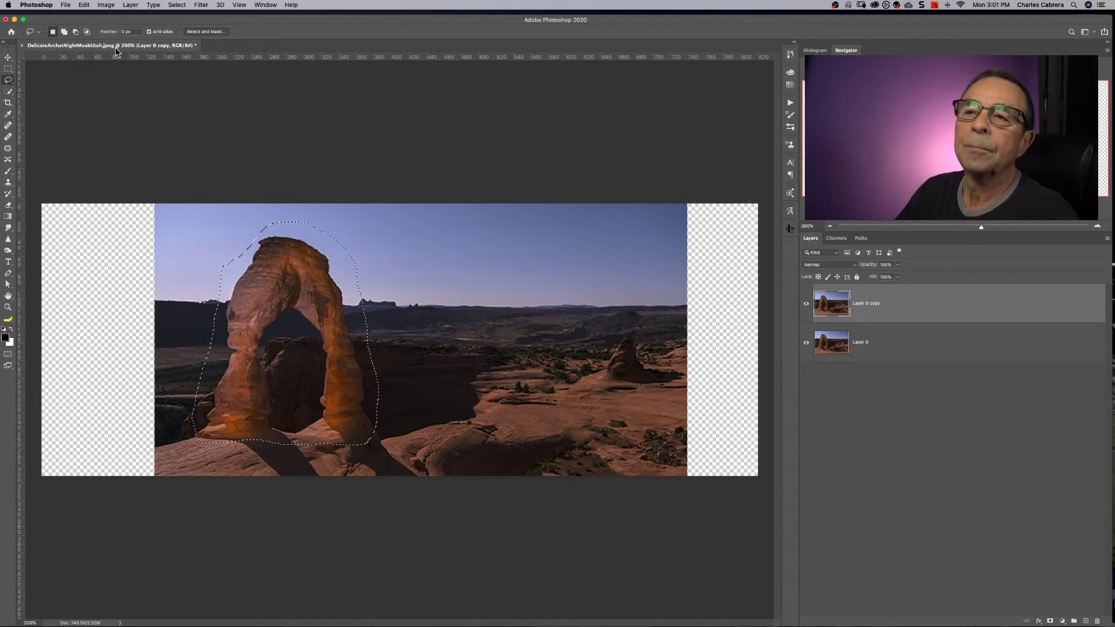
left_click(180, 5)
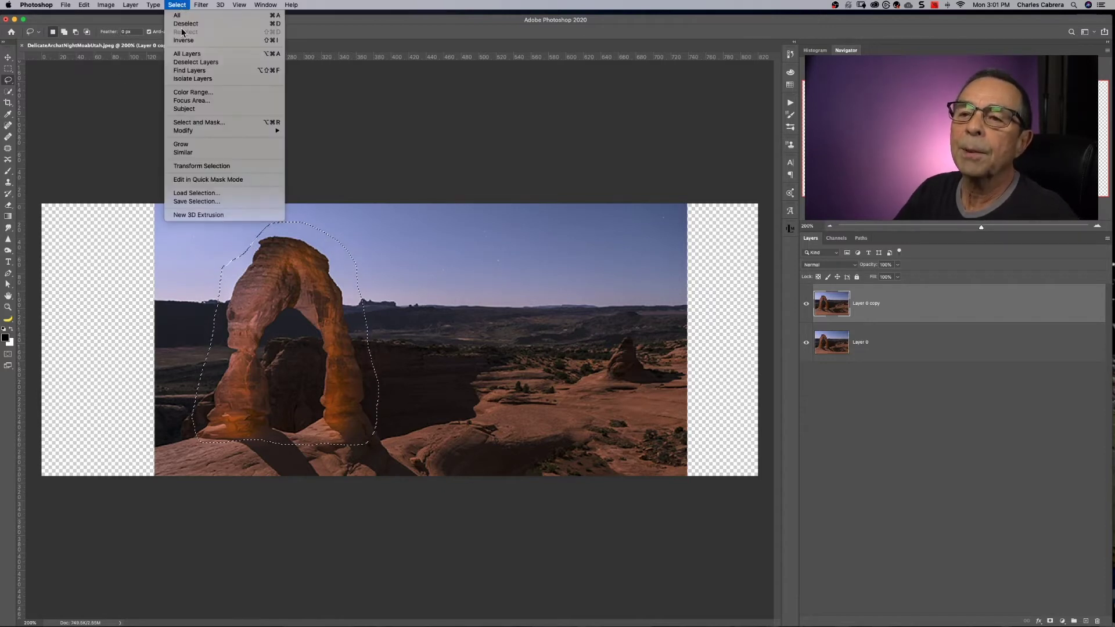
left_click(215, 202)
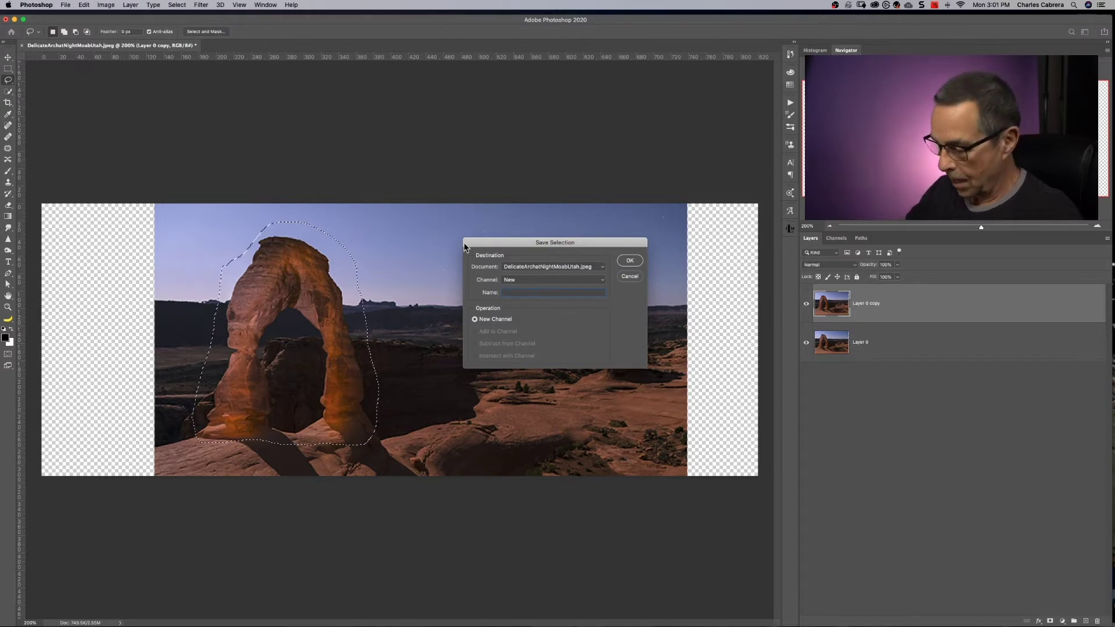
type("R")
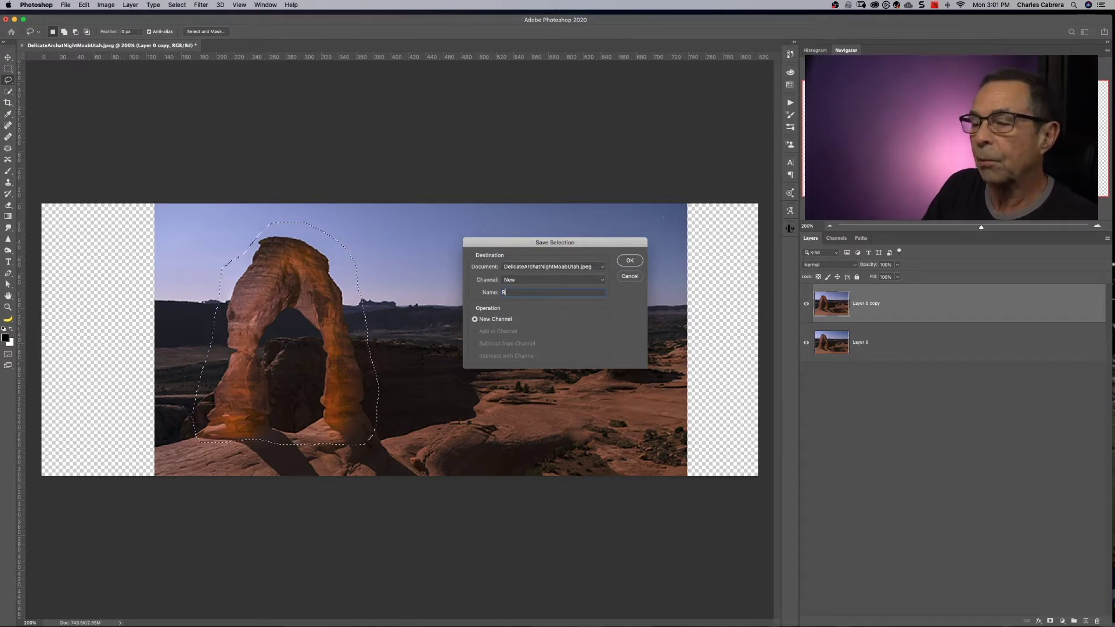
type("ock")
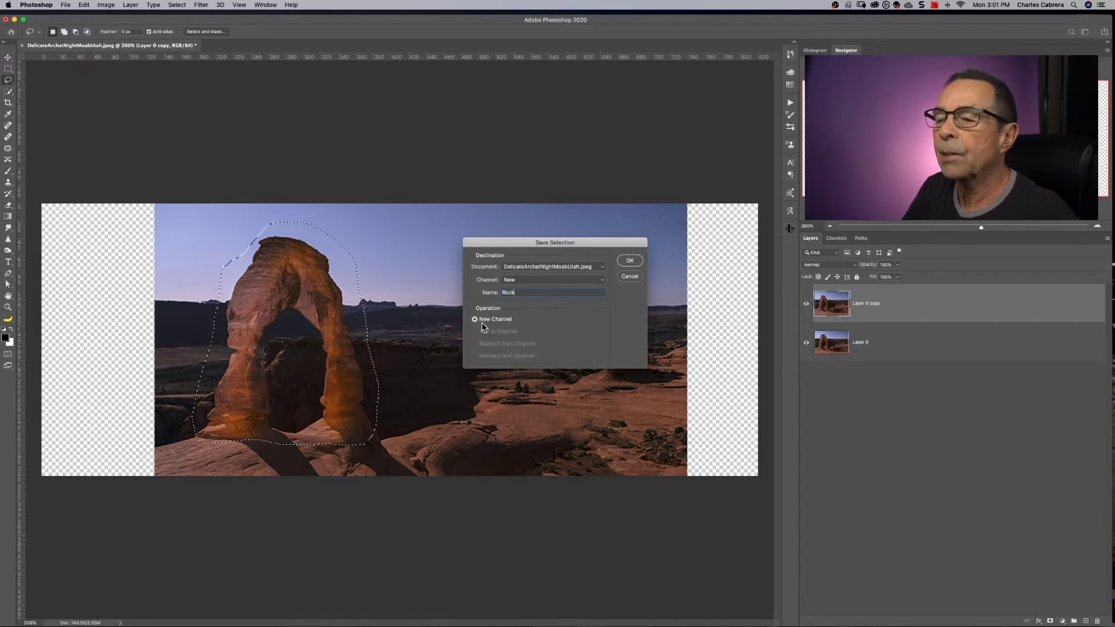
left_click(632, 260)
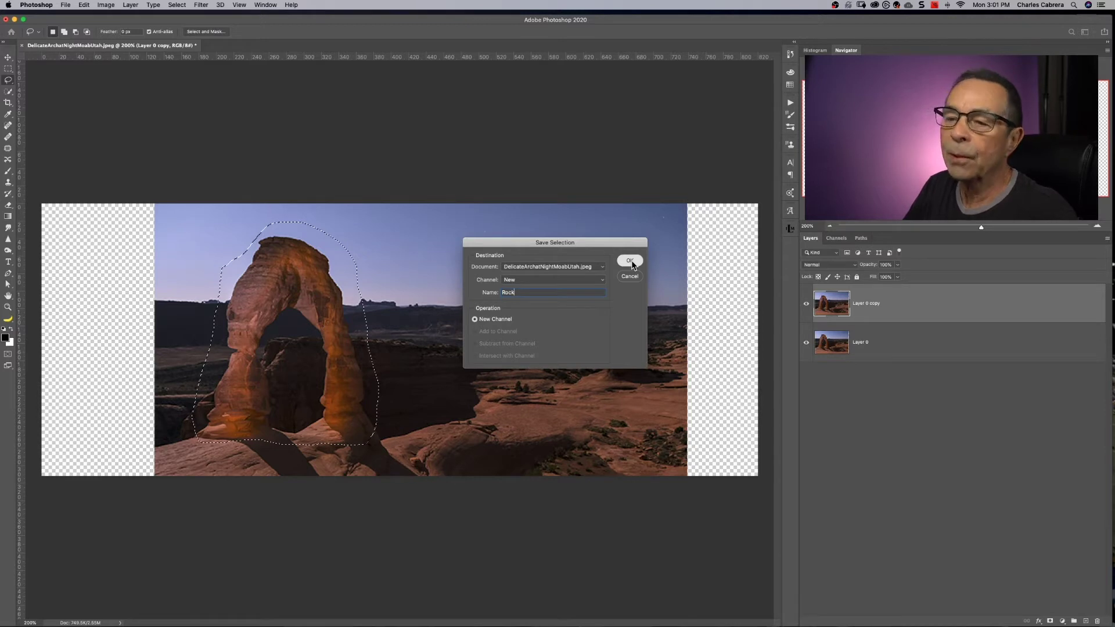
left_click(632, 260)
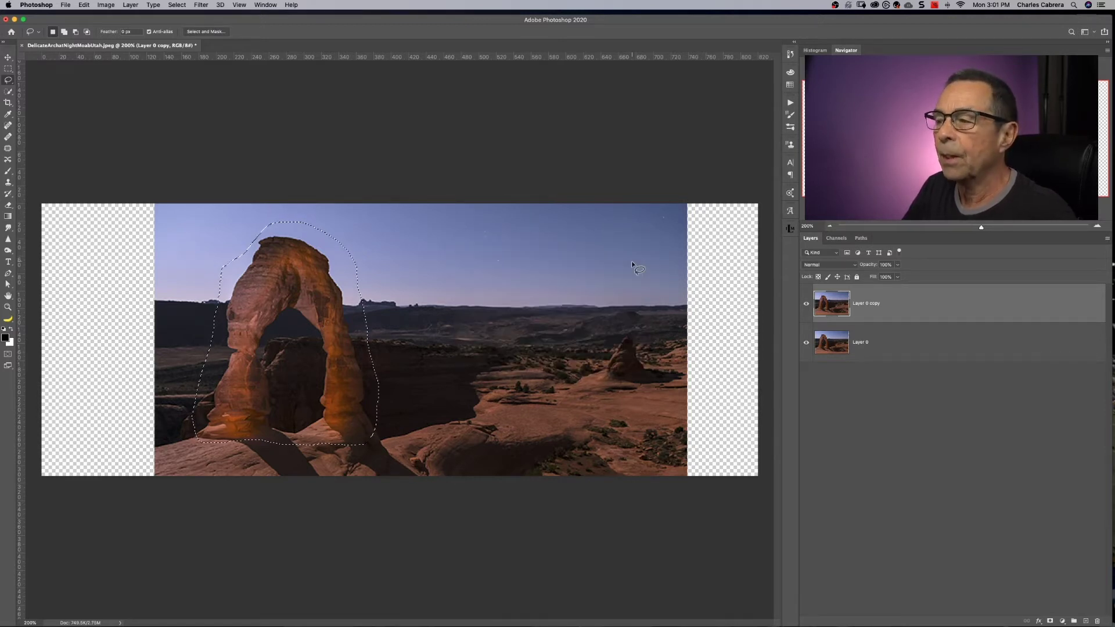
Check the Rock channel in the Channels panel, then go back to the Layers panel
left_click(835, 240)
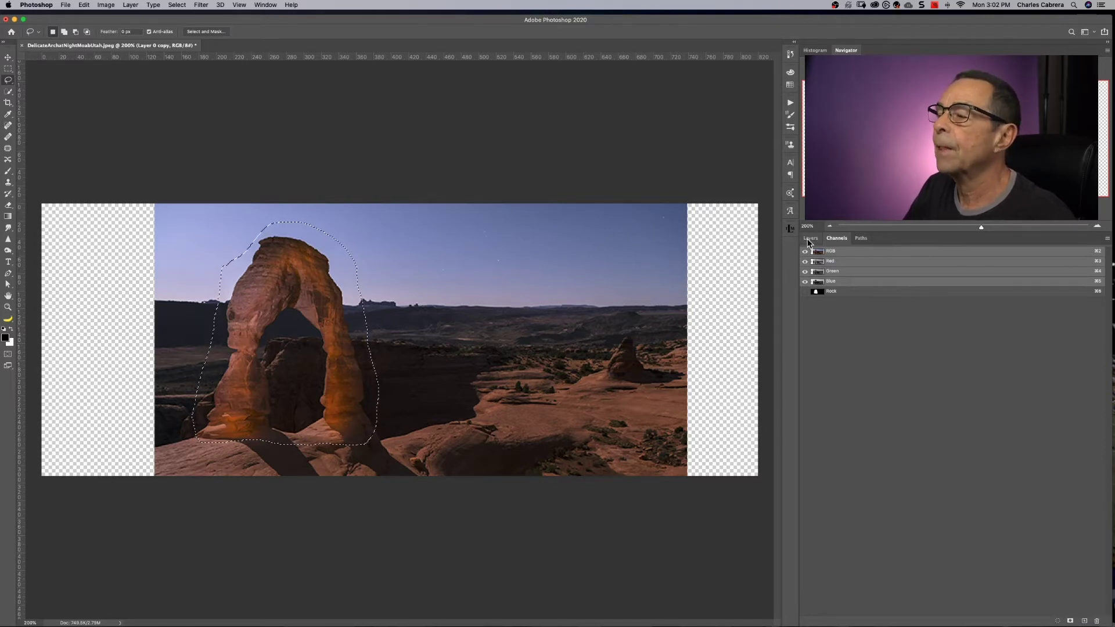
left_click(809, 239)
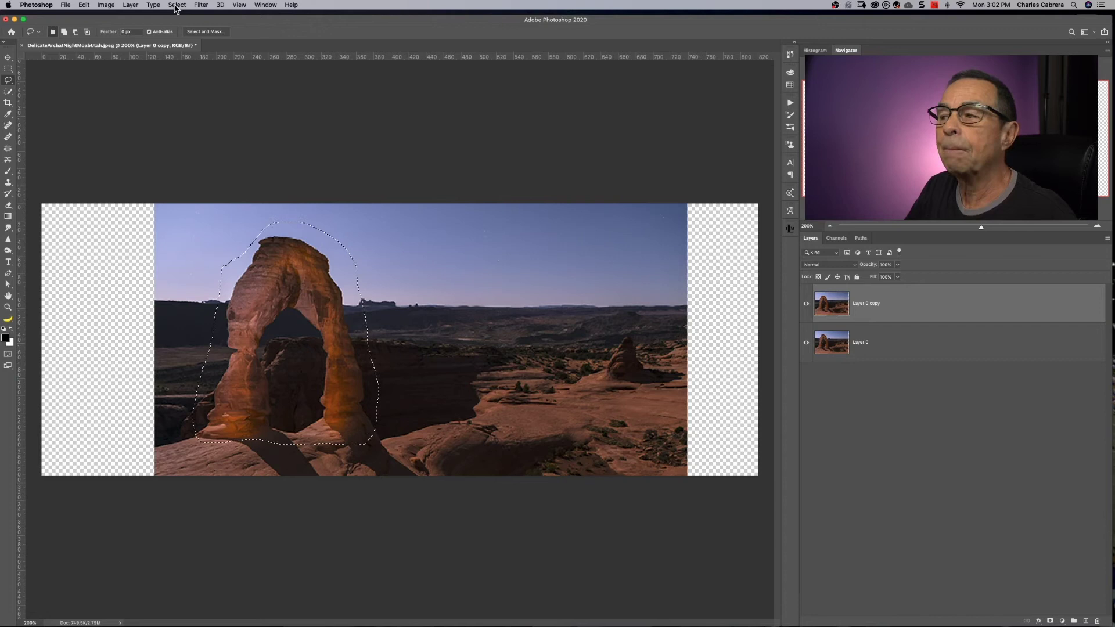
Deselect, then Content-Aware Scale the photo out to both canvas edges, protecting the Rock channel
left_click(280, 265)
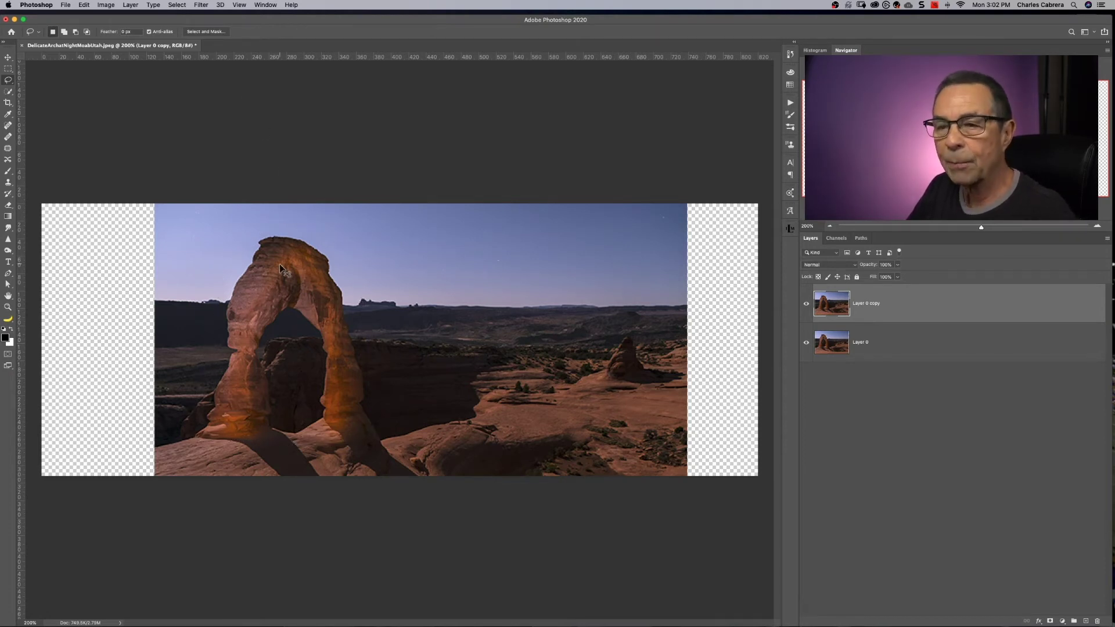
left_click(84, 5)
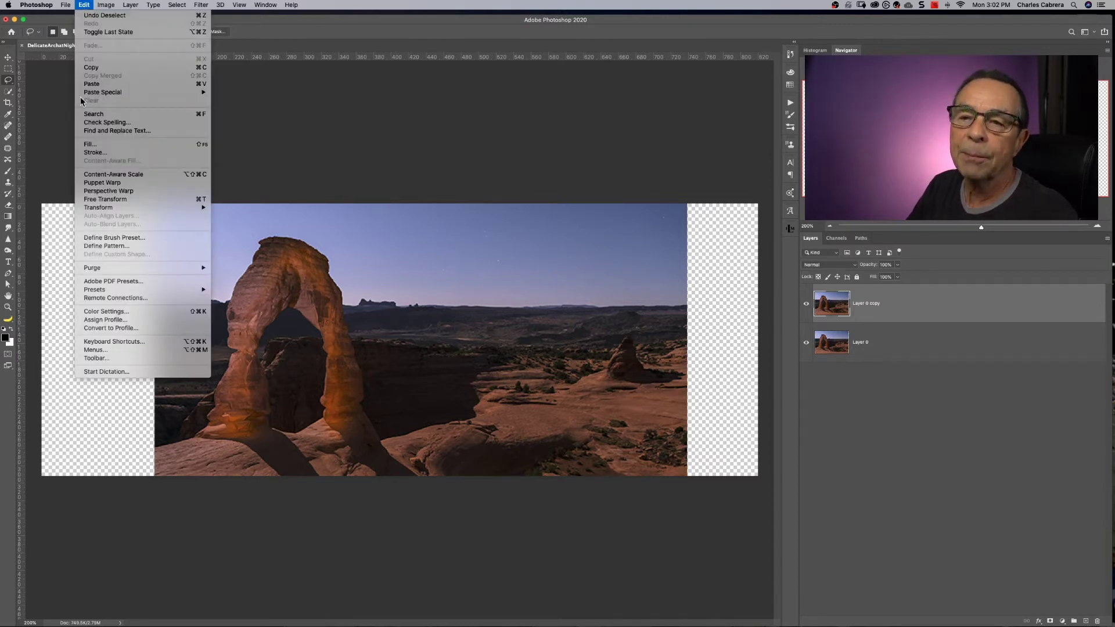
left_click(99, 174)
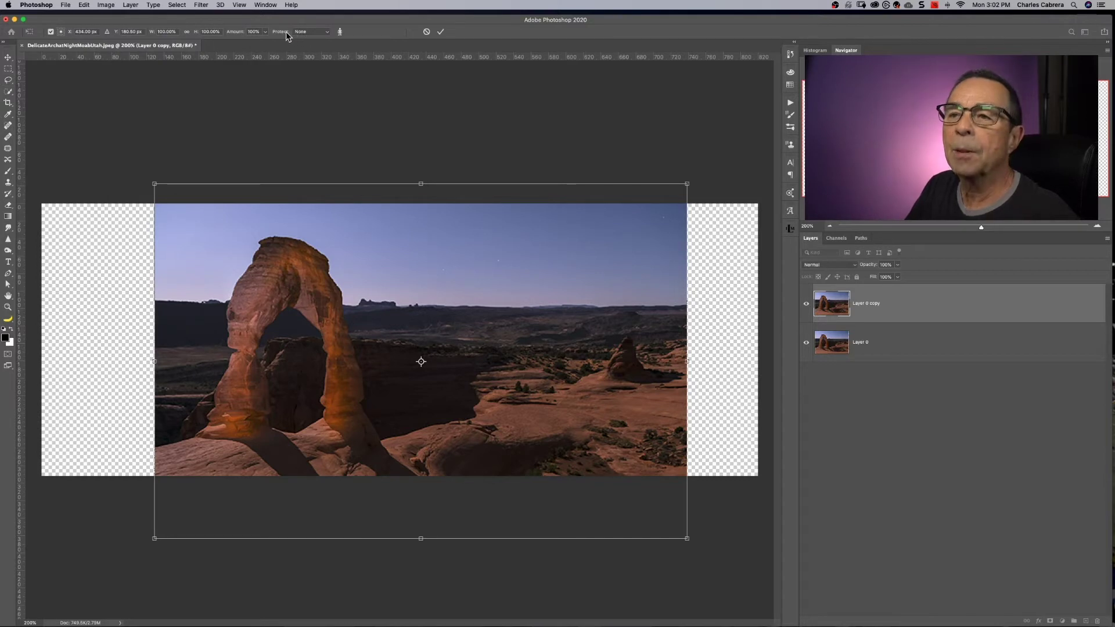
left_click(327, 34)
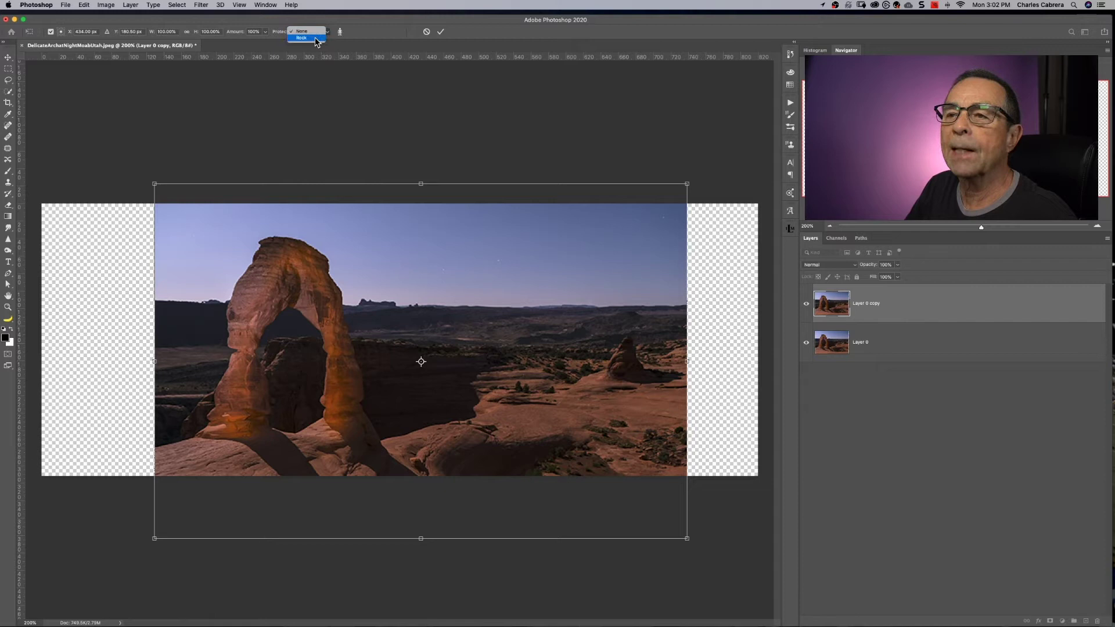
left_click(317, 38)
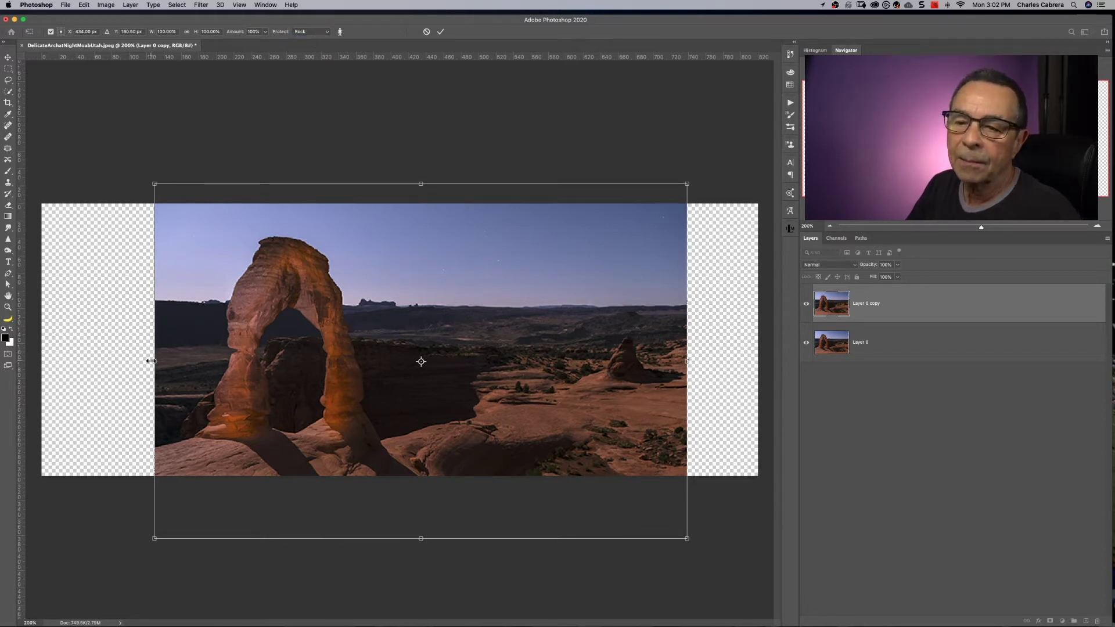
left_click_drag(150, 361, 32, 354)
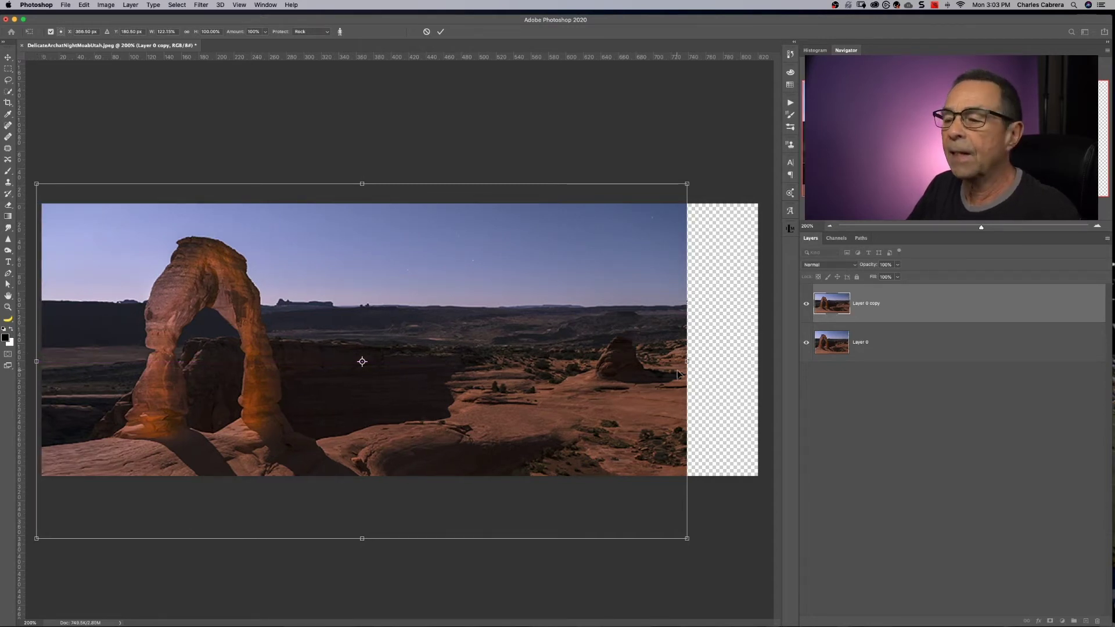
left_click_drag(687, 361, 763, 371)
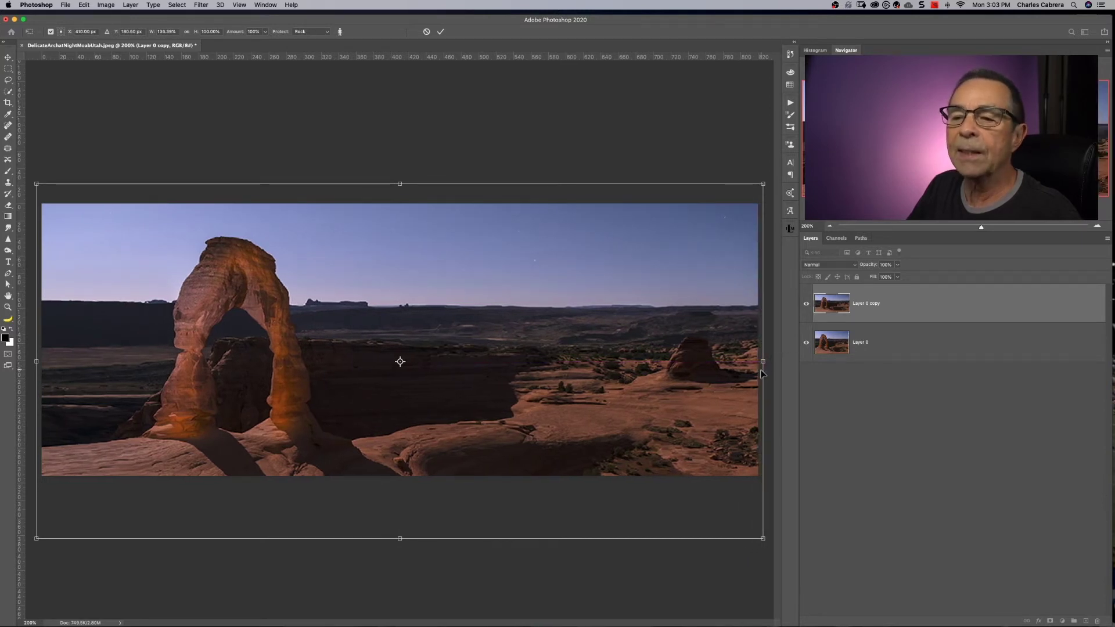
Commit the Content-Aware Scale so the arch photo spans the full 820 × 312 banner
left_click(439, 33)
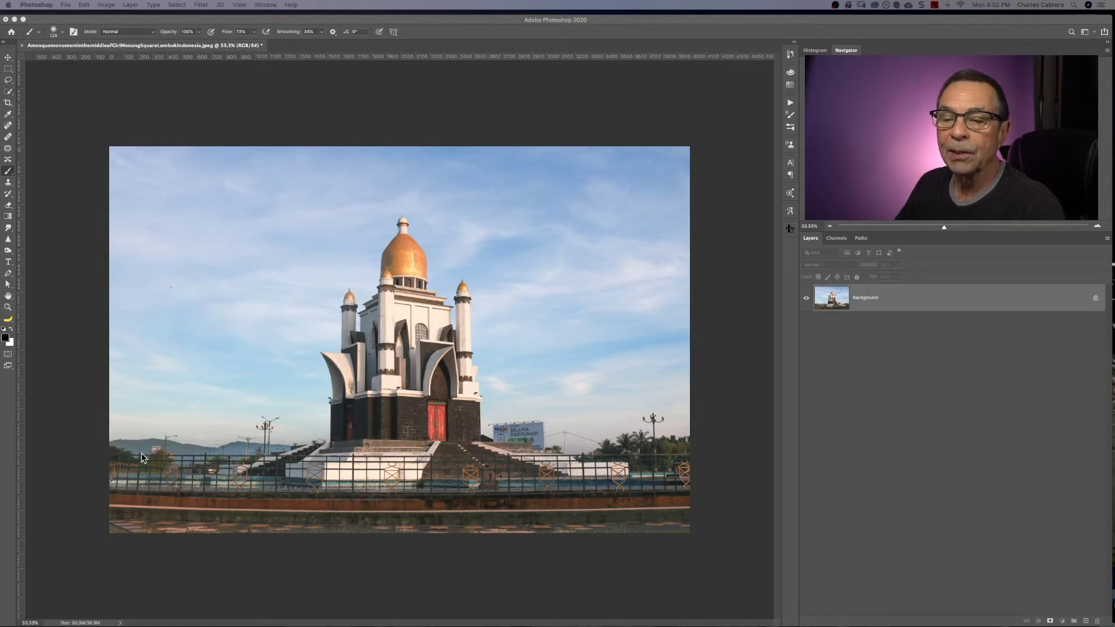
Unlock the monument's Background layer and duplicate it as Layer 0 copy
left_click(1096, 298)
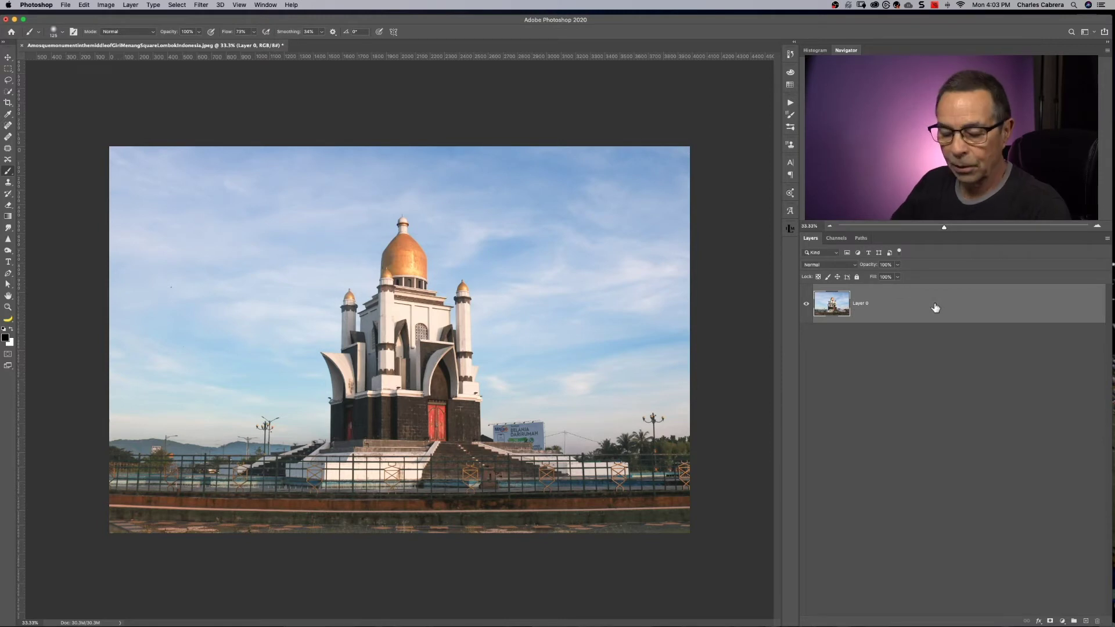
key("super+j")
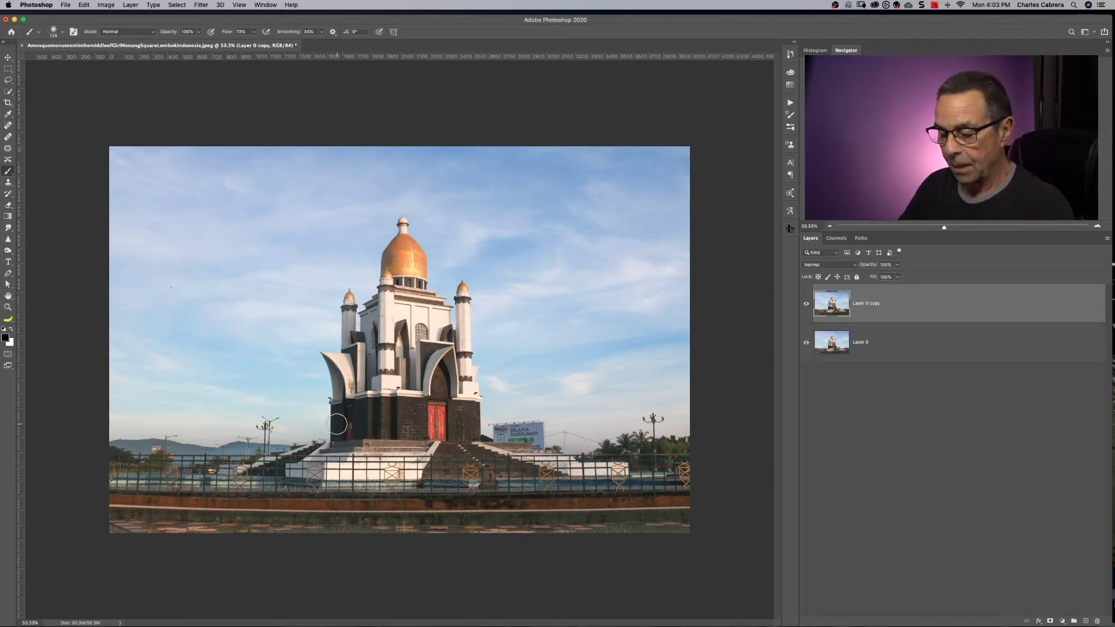
key("super+minus")
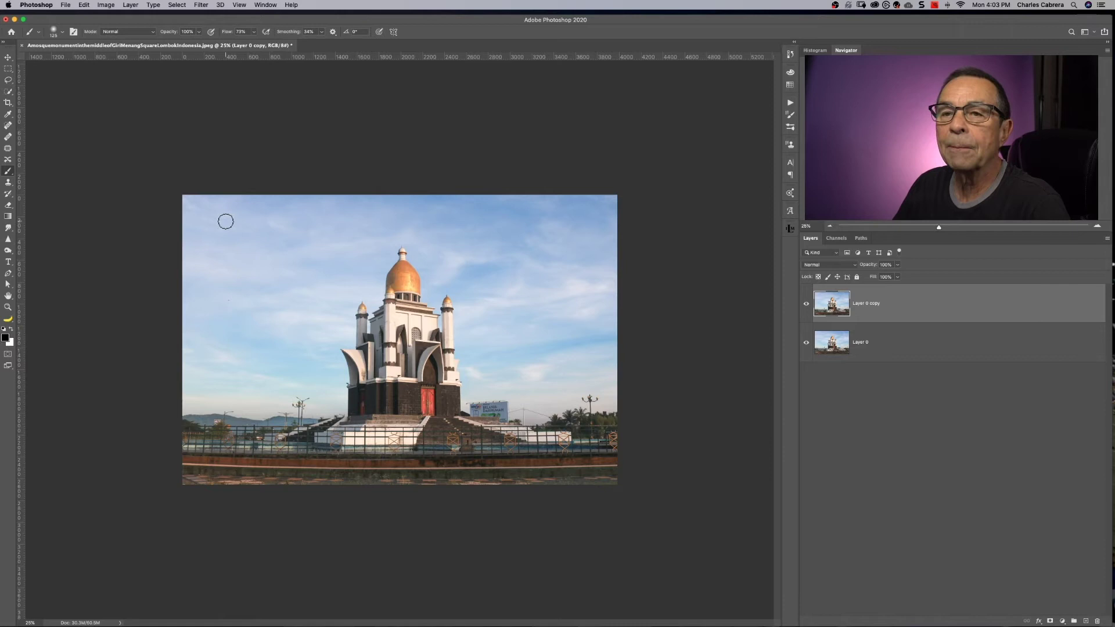
Crop the canvas wider on both sides, leaving transparent strips left and right
left_click(8, 104)
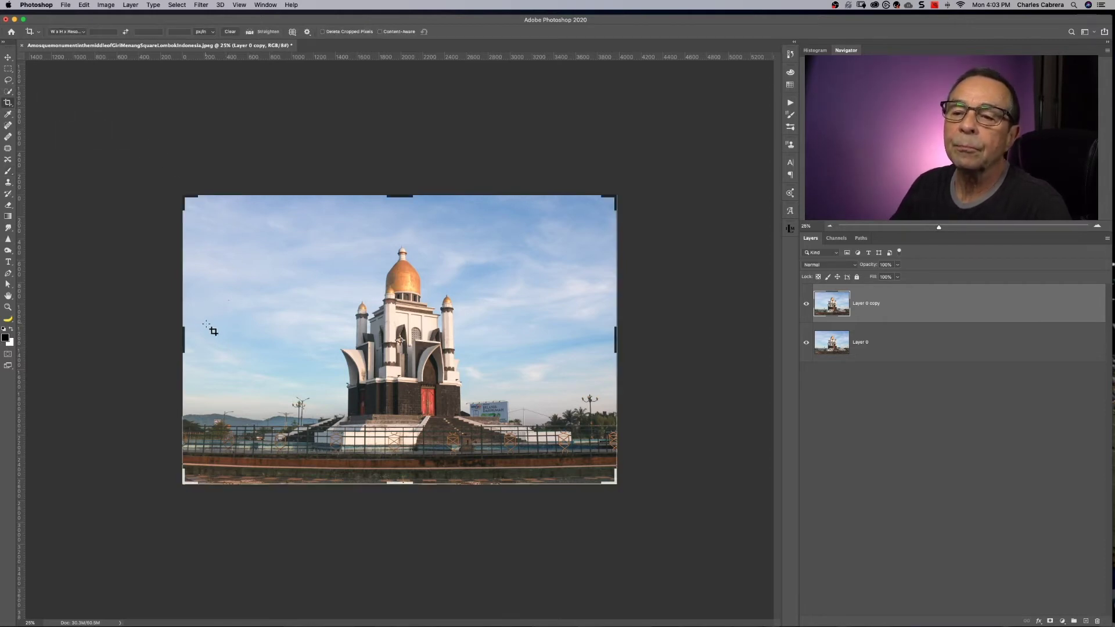
left_click_drag(182, 342, 156, 343)
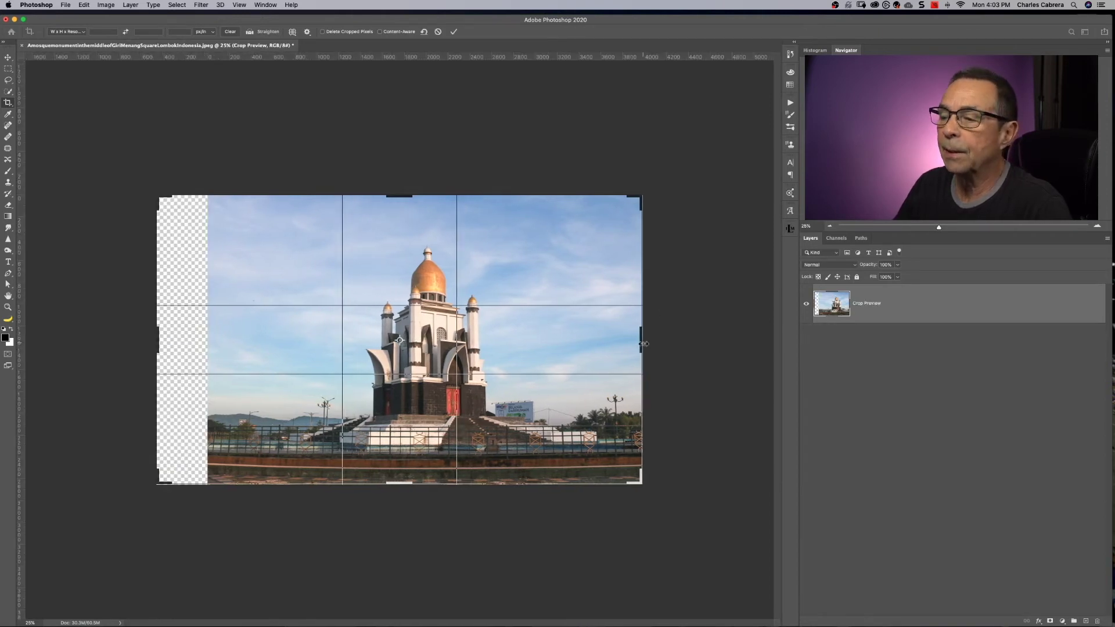
left_click_drag(641, 343, 671, 348)
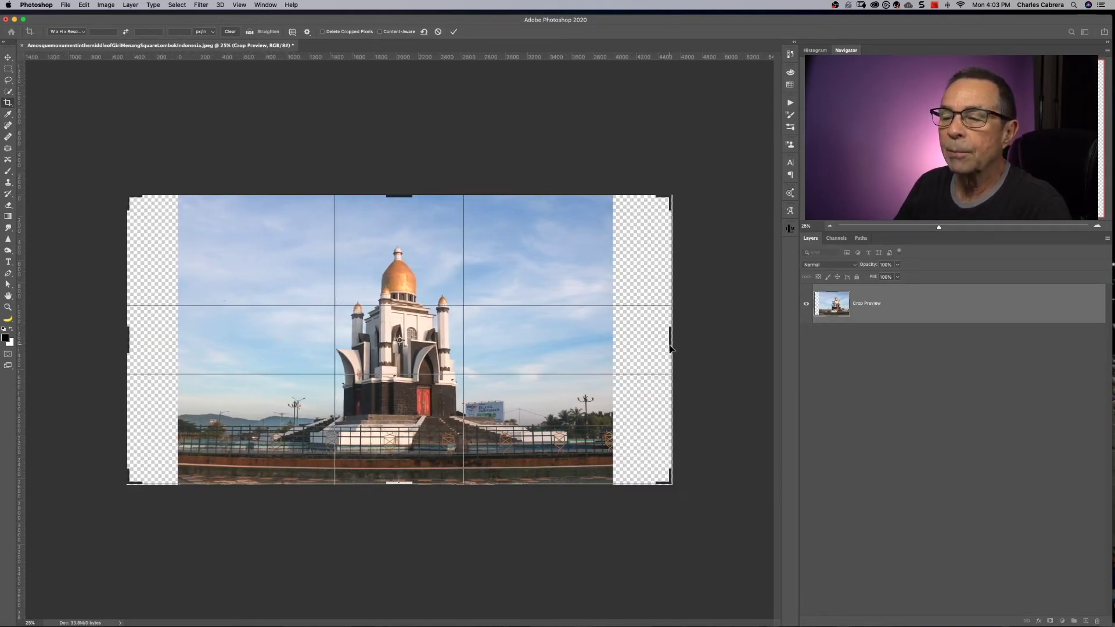
left_click(454, 32)
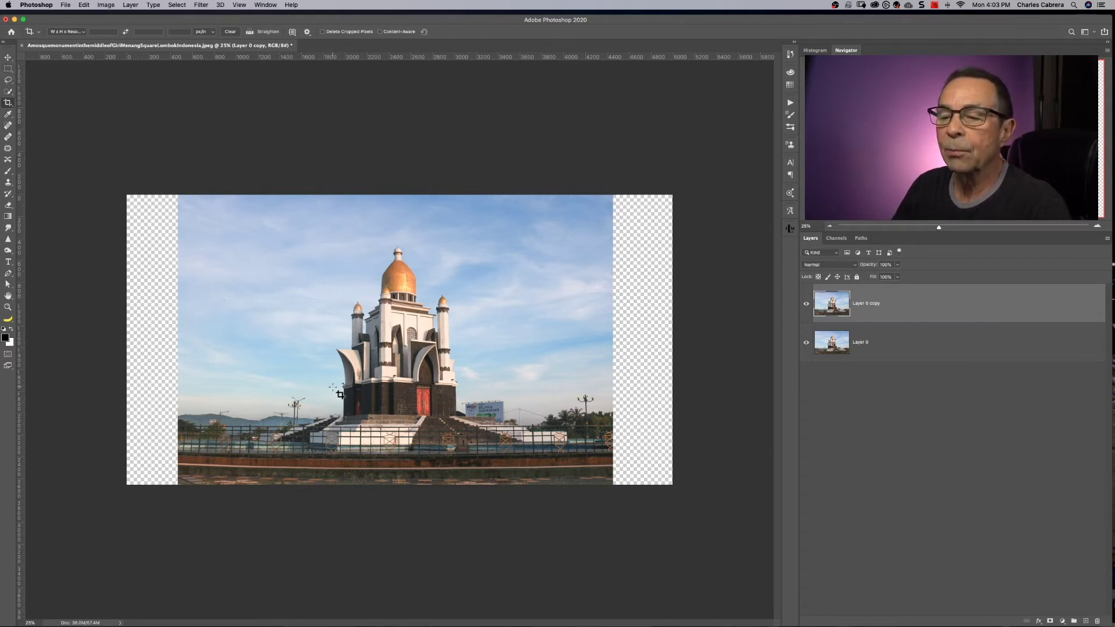
key("l")
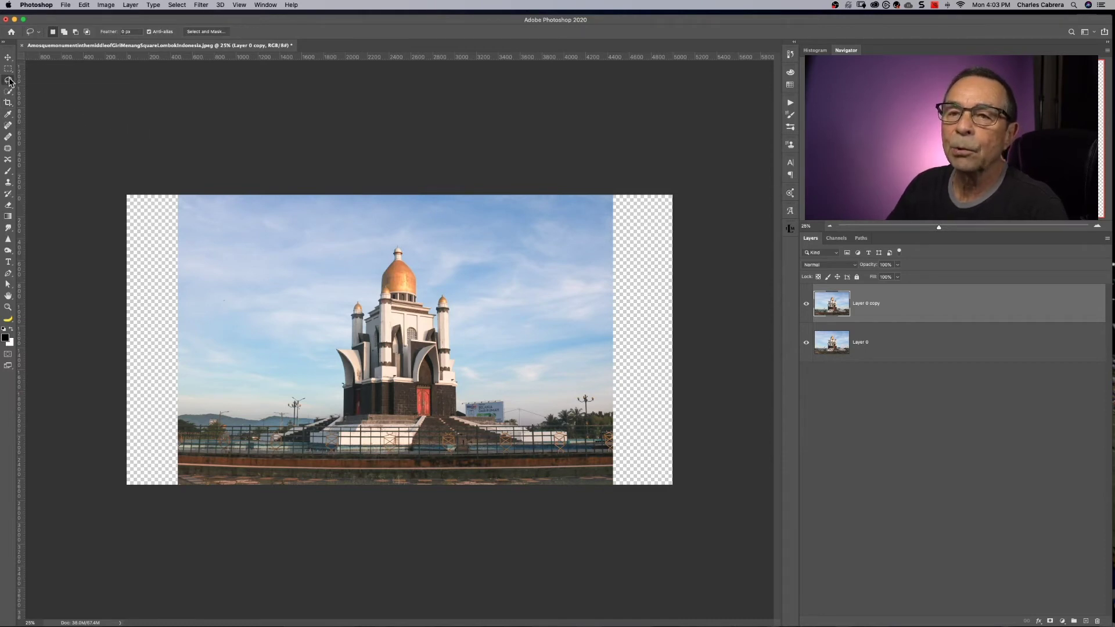
Lasso the monument, save the selection as a channel named Building, then deselect
mouse_move(343, 301)
left_mouse_down()
mouse_move(323, 408)
mouse_move(275, 444)
mouse_move(367, 458)
mouse_move(573, 452)
mouse_move(563, 415)
mouse_move(470, 363)
mouse_move(457, 300)
mouse_move(416, 248)
mouse_move(387, 240)
mouse_move(345, 305)
left_mouse_up()
left_click(178, 5)
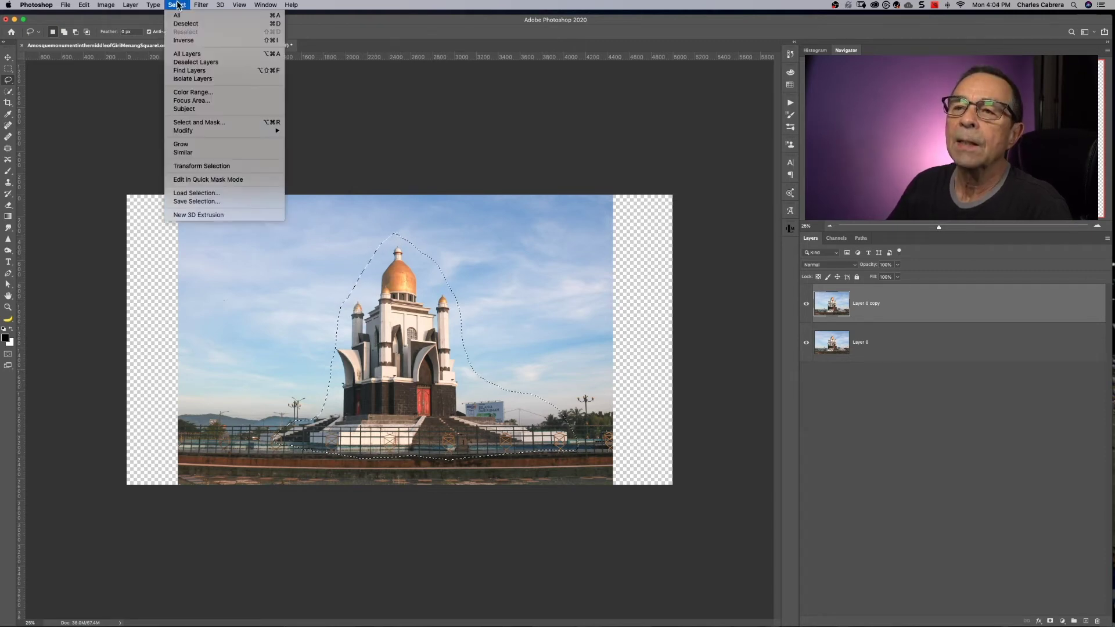
left_click(214, 203)
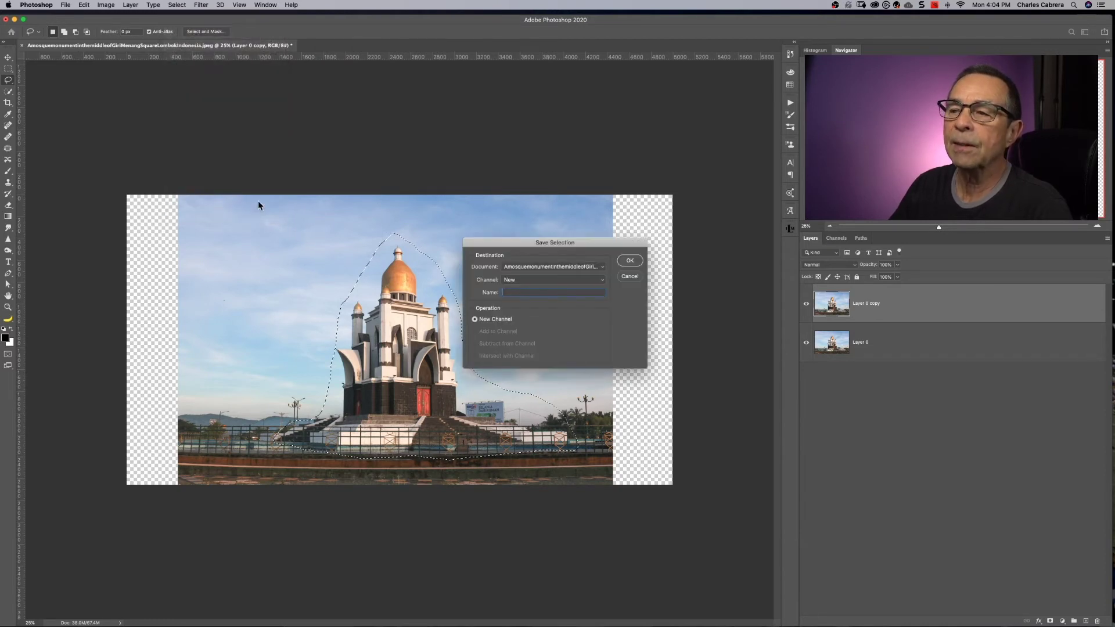
left_click(628, 262)
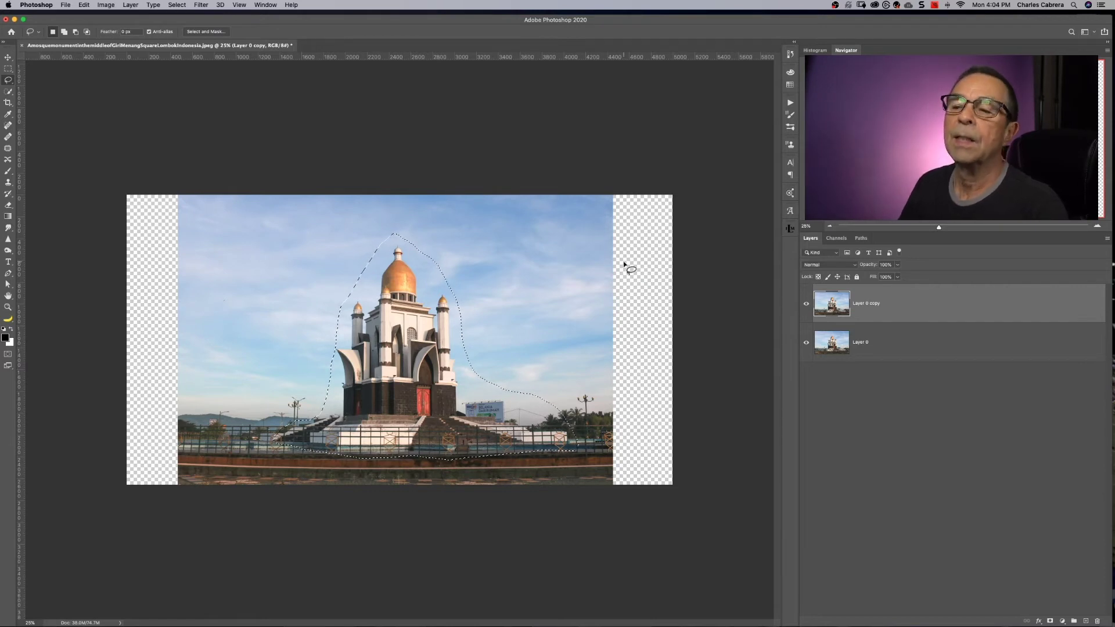
left_click(627, 264)
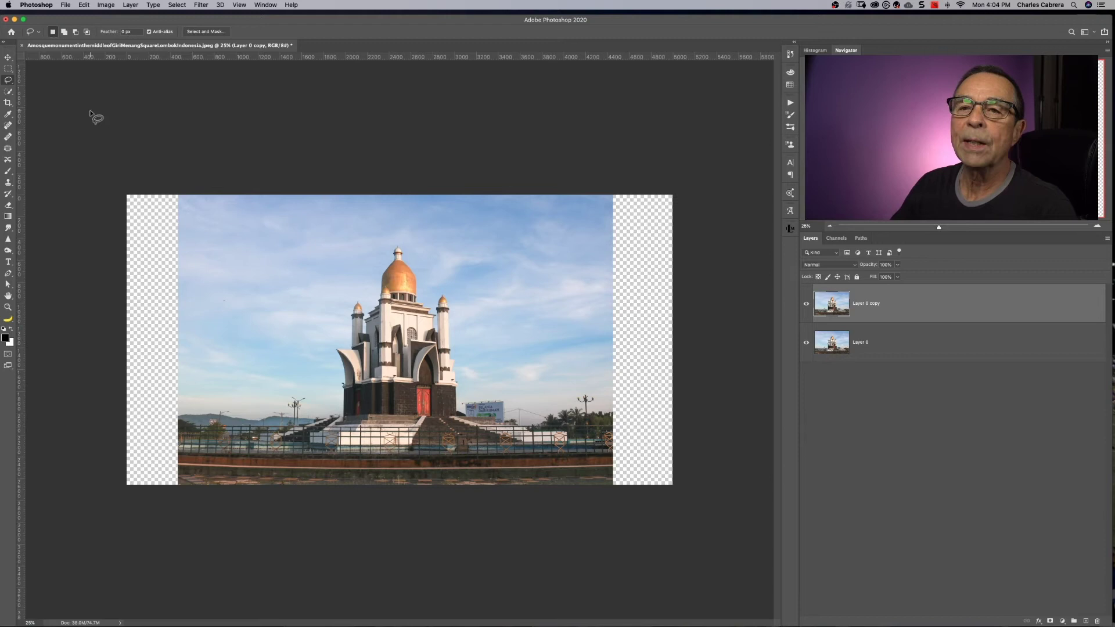
Content-Aware Scale Layer 0 copy to both canvas edges, protecting the Building channel, and commit
left_click(84, 5)
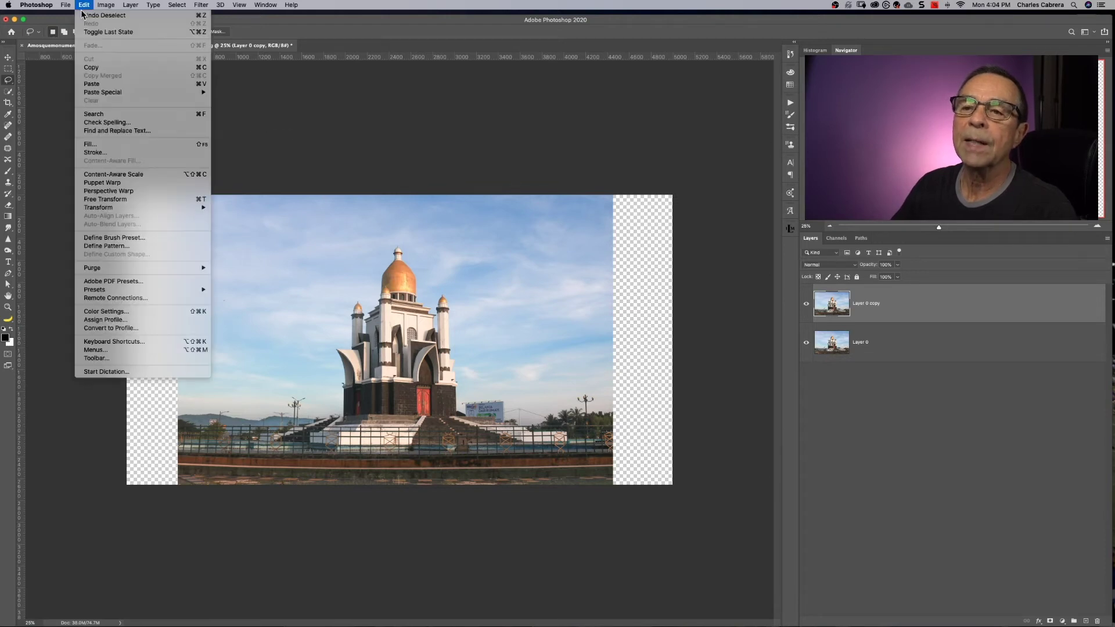
left_click(115, 174)
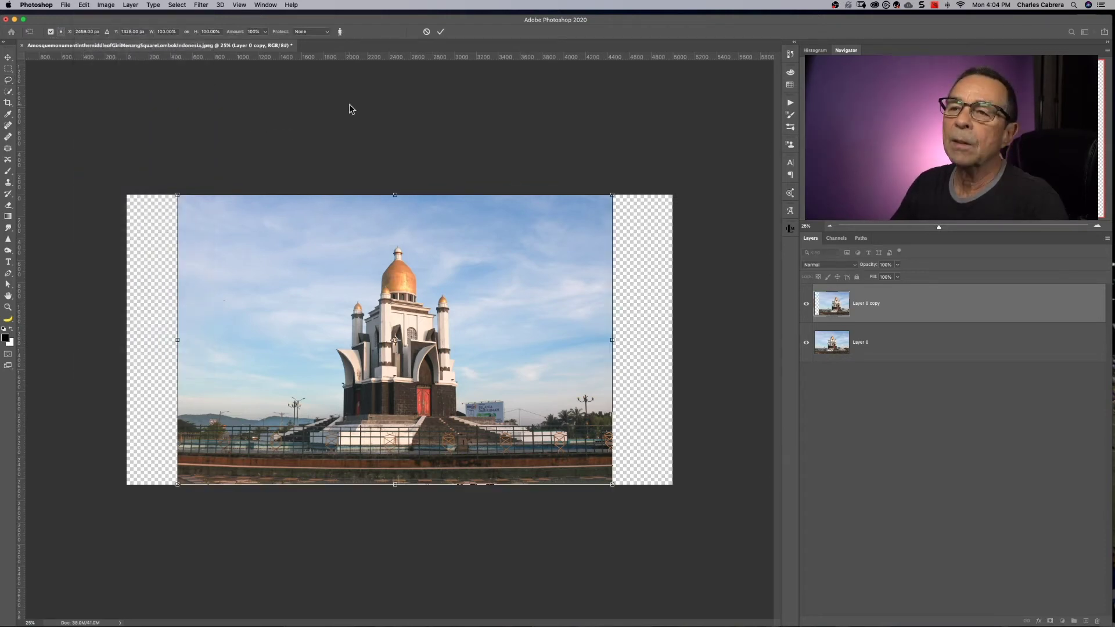
left_click(329, 34)
left_click(317, 38)
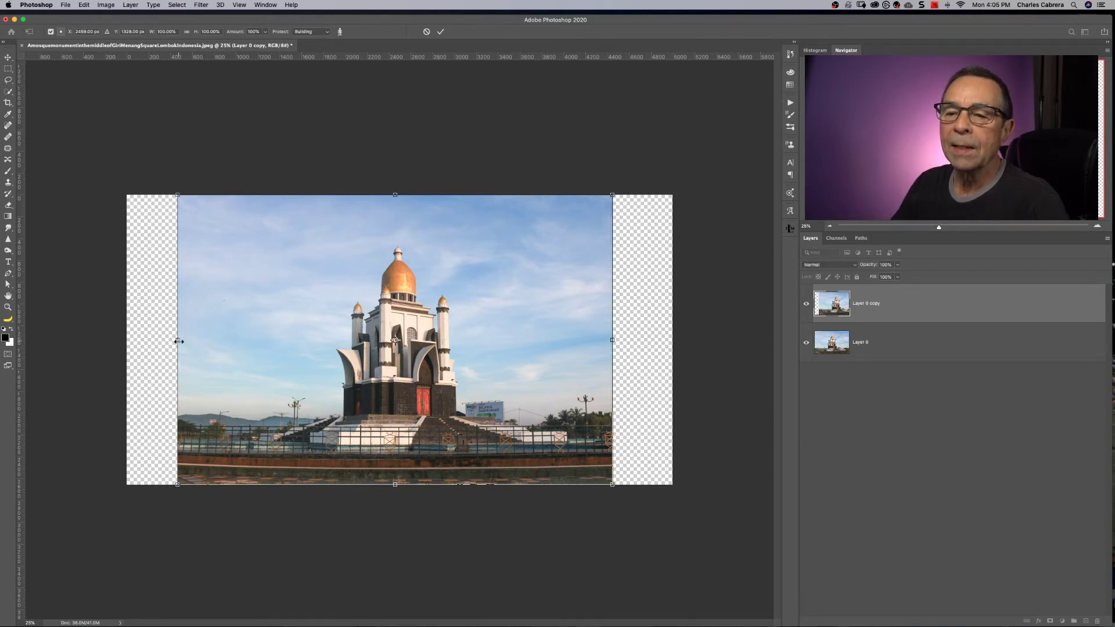
left_click_drag(177, 342, 123, 340)
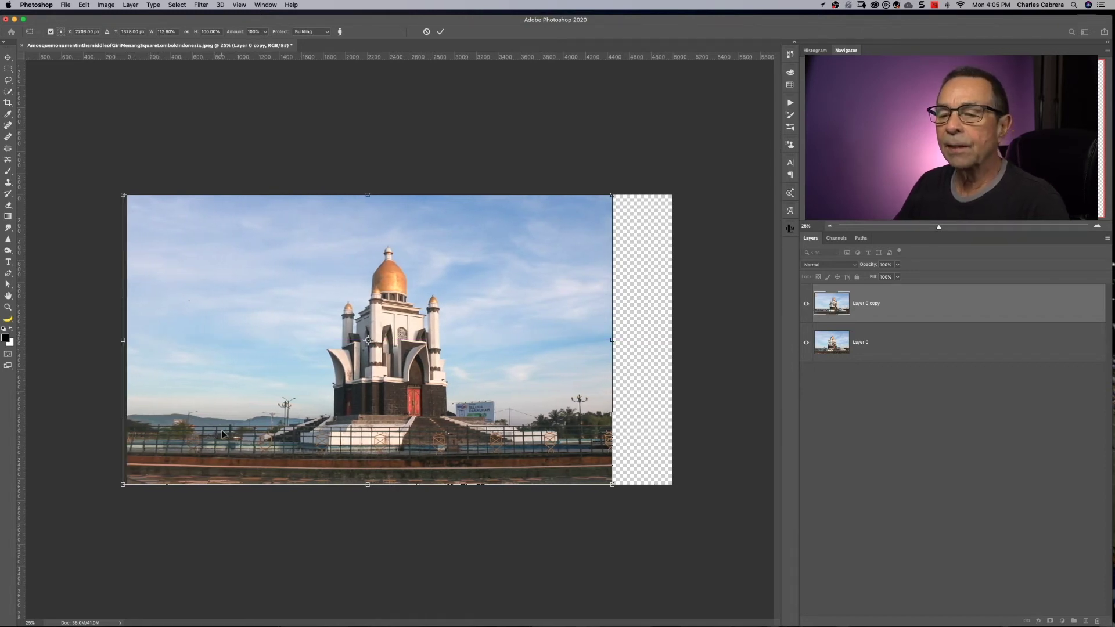
left_click_drag(611, 339, 677, 342)
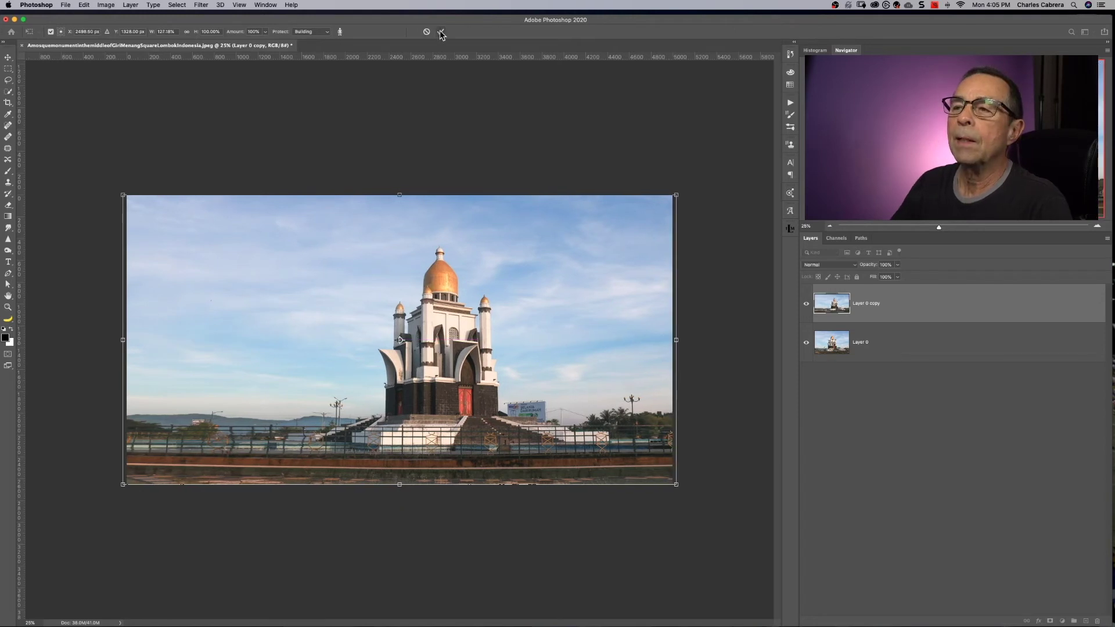
left_click(441, 33)
key("l")
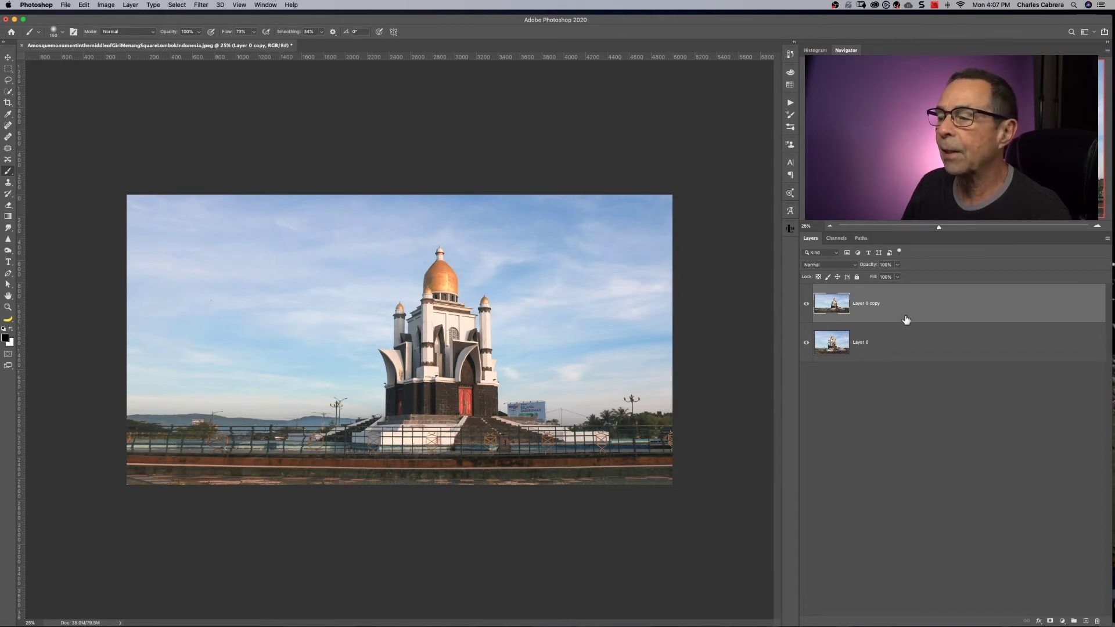
Add a layer mask to Layer 0 copy and paint black over the stretched fence
left_click(1052, 622)
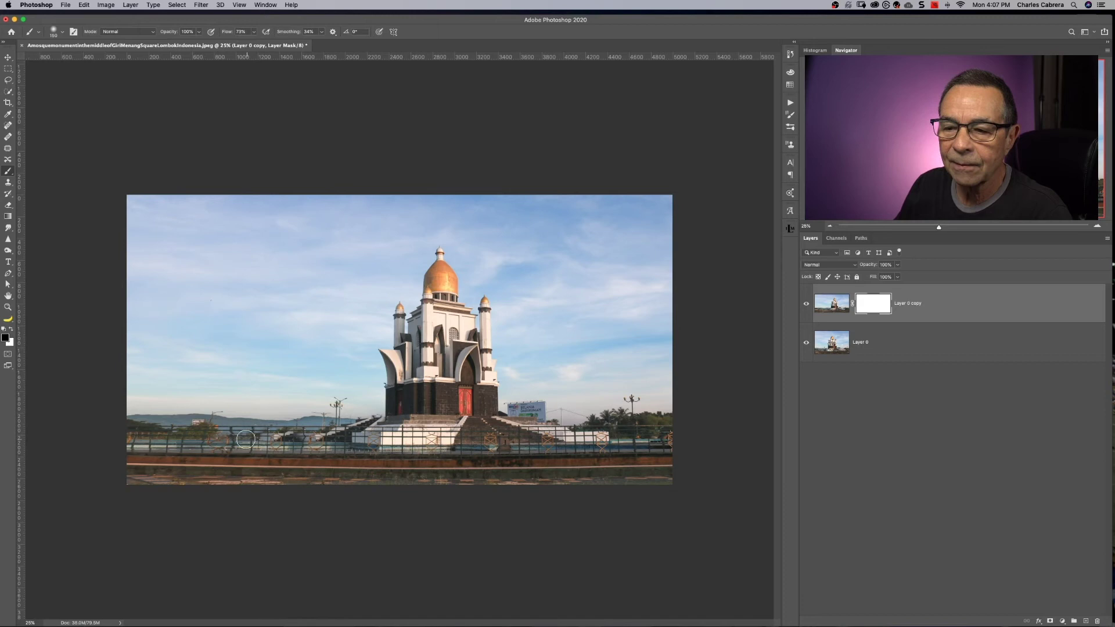
mouse_move(245, 440)
left_mouse_down()
mouse_move(207, 448)
mouse_move(233, 447)
mouse_move(216, 449)
mouse_move(231, 441)
mouse_move(201, 427)
mouse_move(244, 433)
mouse_move(177, 446)
mouse_move(199, 443)
mouse_move(168, 452)
left_mouse_up()
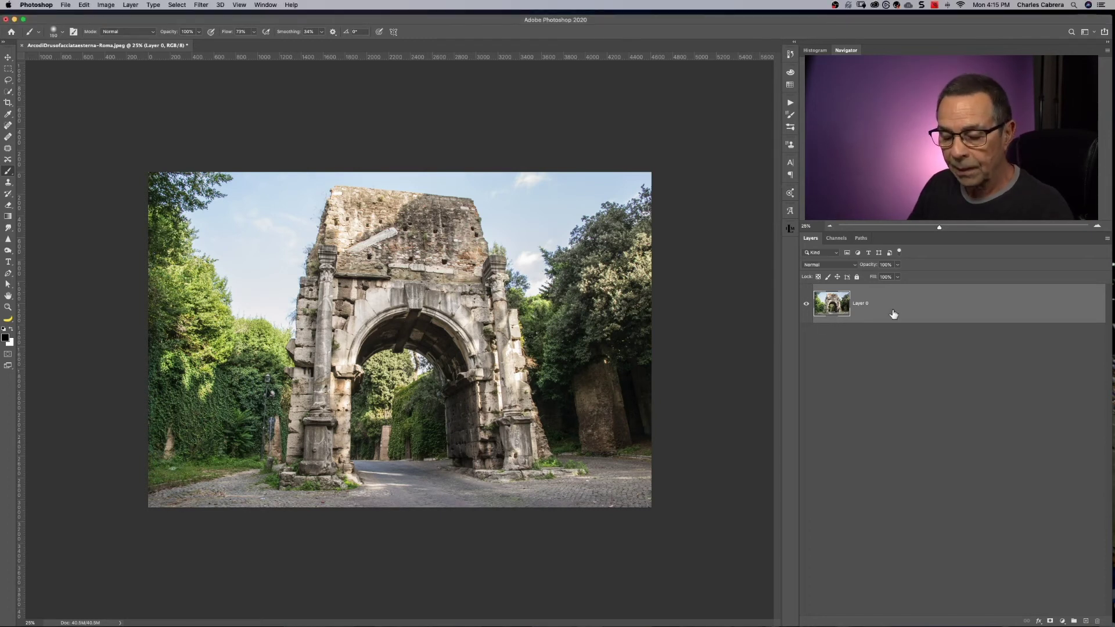
Duplicate the arch layer and crop outward to add transparent strips left and right
key("super+j")
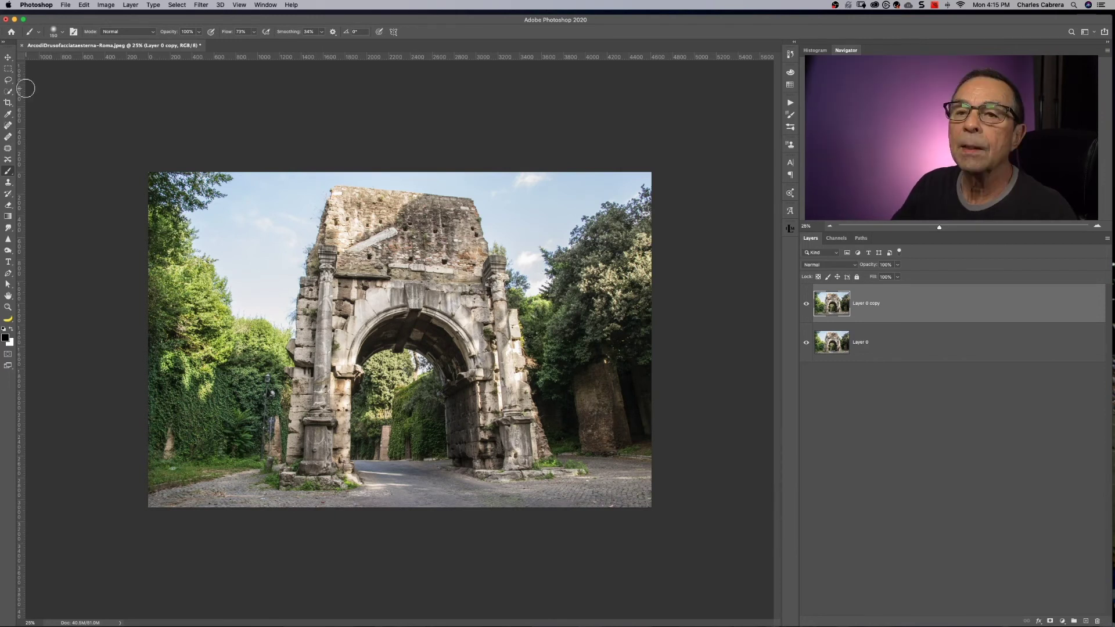
left_click(9, 103)
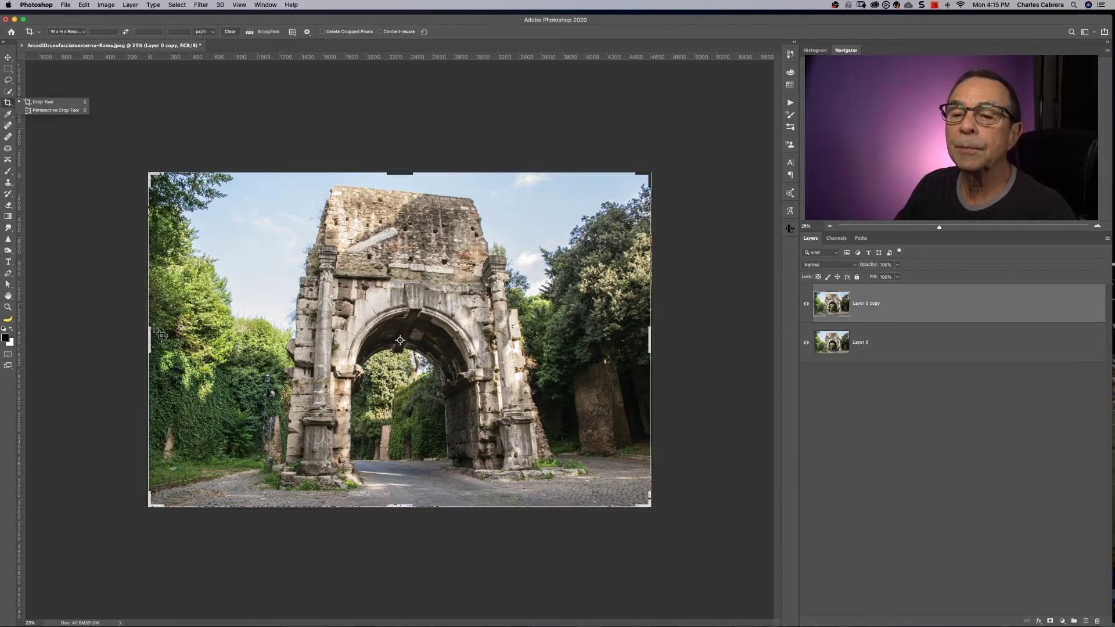
left_click_drag(145, 338, 128, 338)
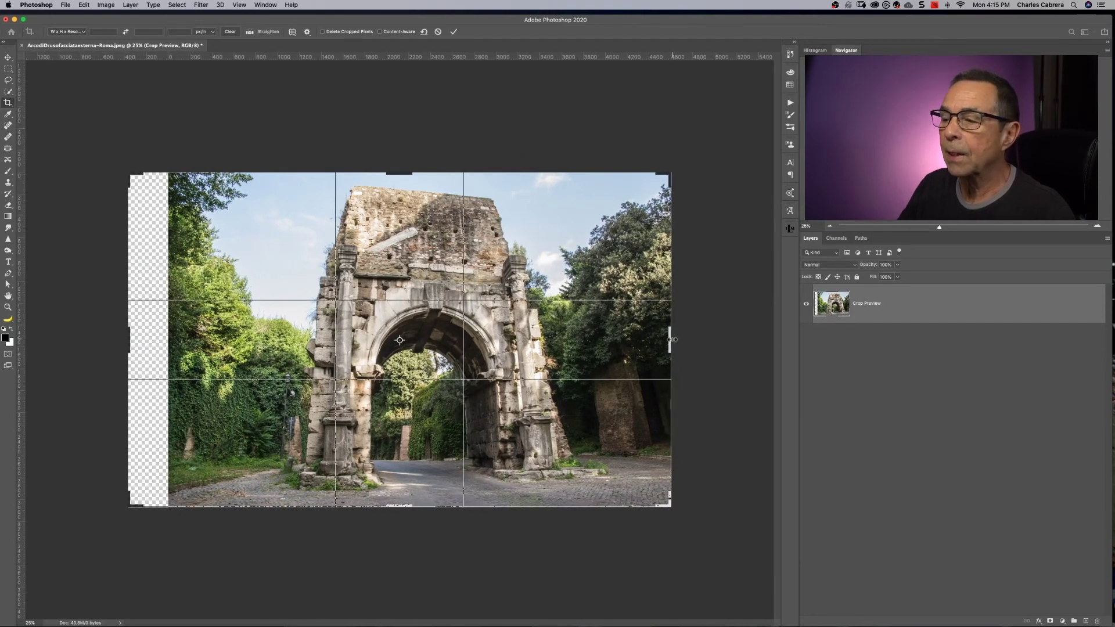
left_click_drag(672, 341, 710, 340)
left_click(456, 31)
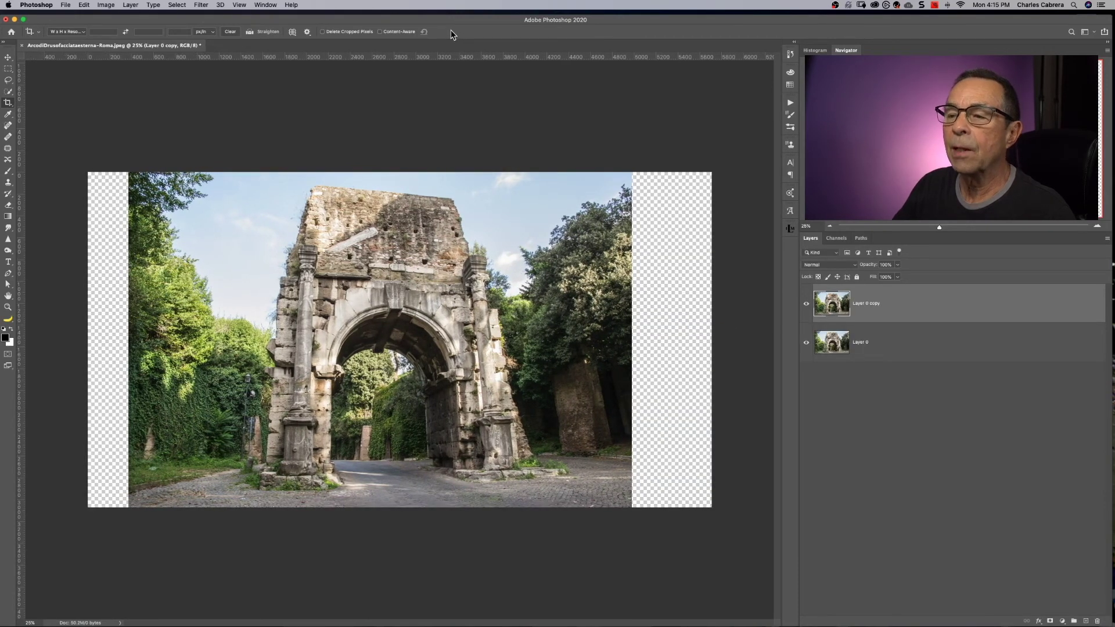
Trace a loose Lasso selection around the ruined arch
left_click(9, 81)
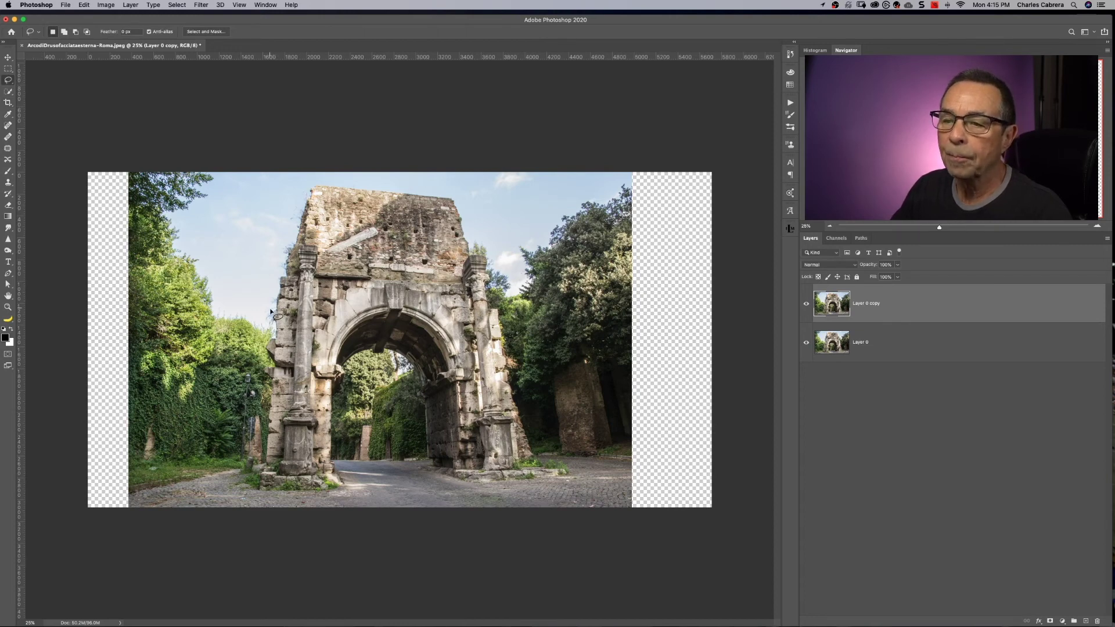
mouse_move(271, 312)
left_mouse_down()
mouse_move(269, 422)
mouse_move(253, 479)
mouse_move(265, 500)
left_mouse_up()
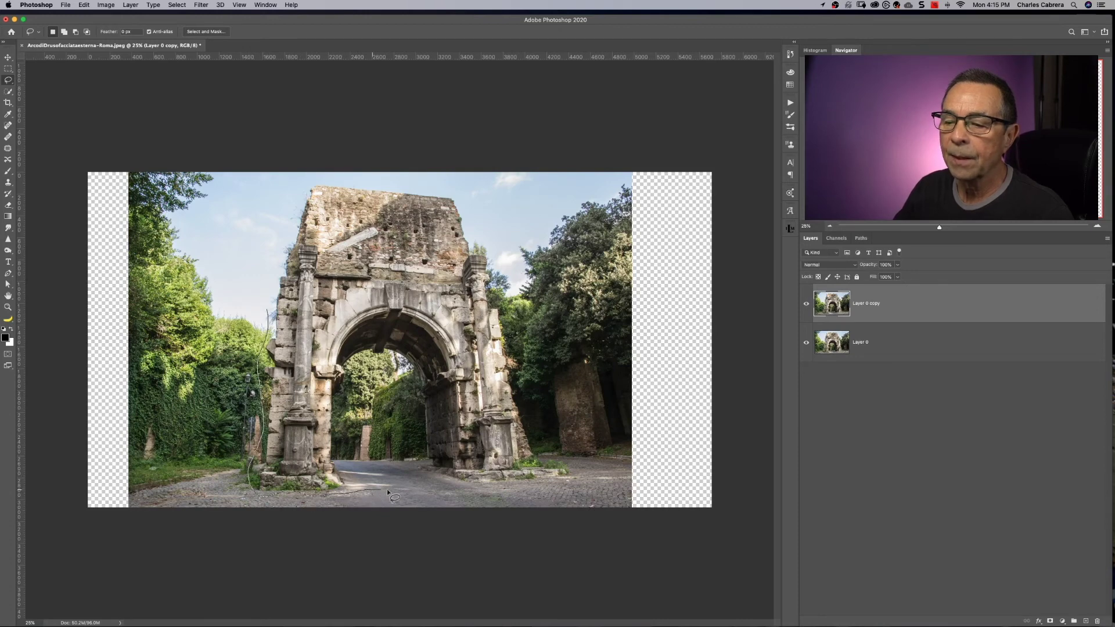
left_click_drag(388, 493, 467, 485)
mouse_move(572, 470)
left_mouse_down()
mouse_move(533, 398)
mouse_move(495, 257)
mouse_move(474, 216)
mouse_move(426, 190)
mouse_move(348, 177)
mouse_move(305, 191)
mouse_move(269, 310)
left_mouse_up()
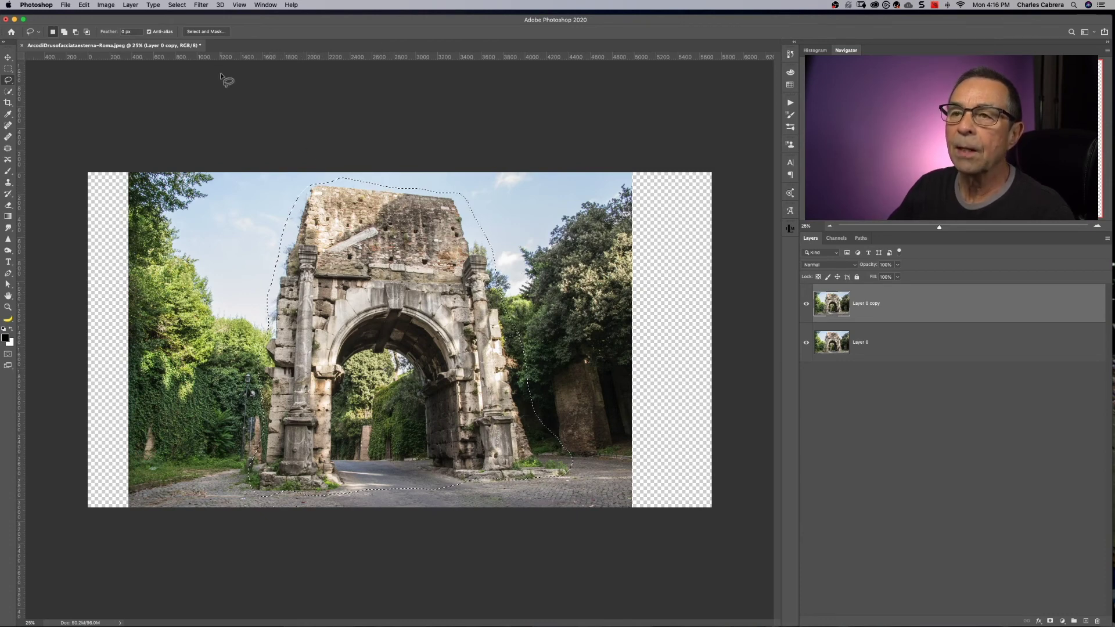
Save the arch selection as a channel named 'Building' and verify it in Channels
left_click(179, 6)
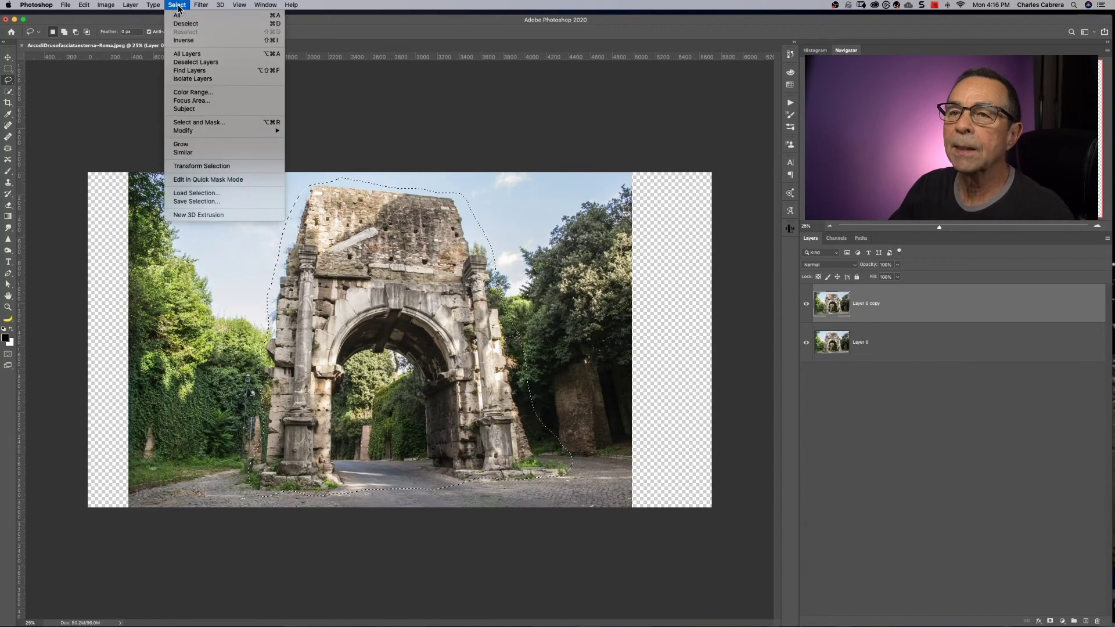
left_click(205, 201)
left_click(630, 265)
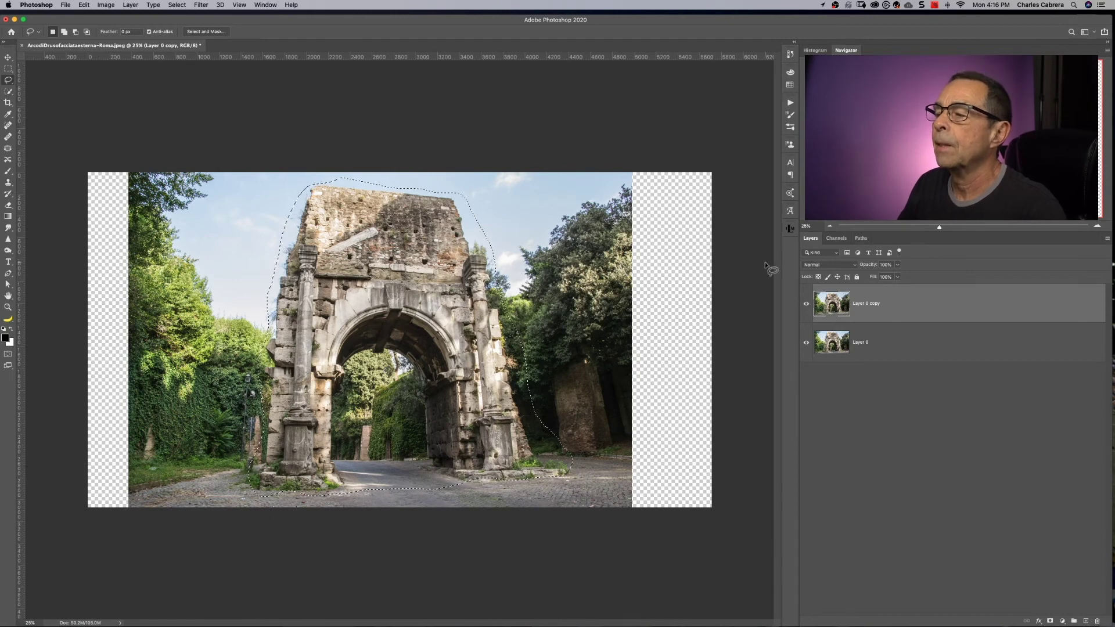
left_click(831, 238)
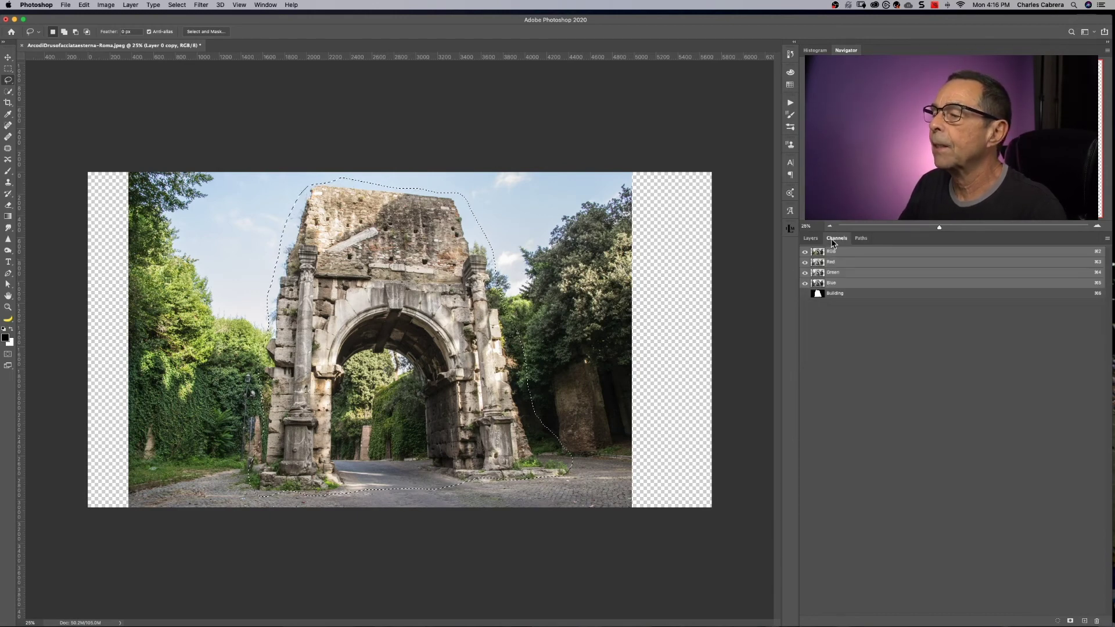
left_click(811, 239)
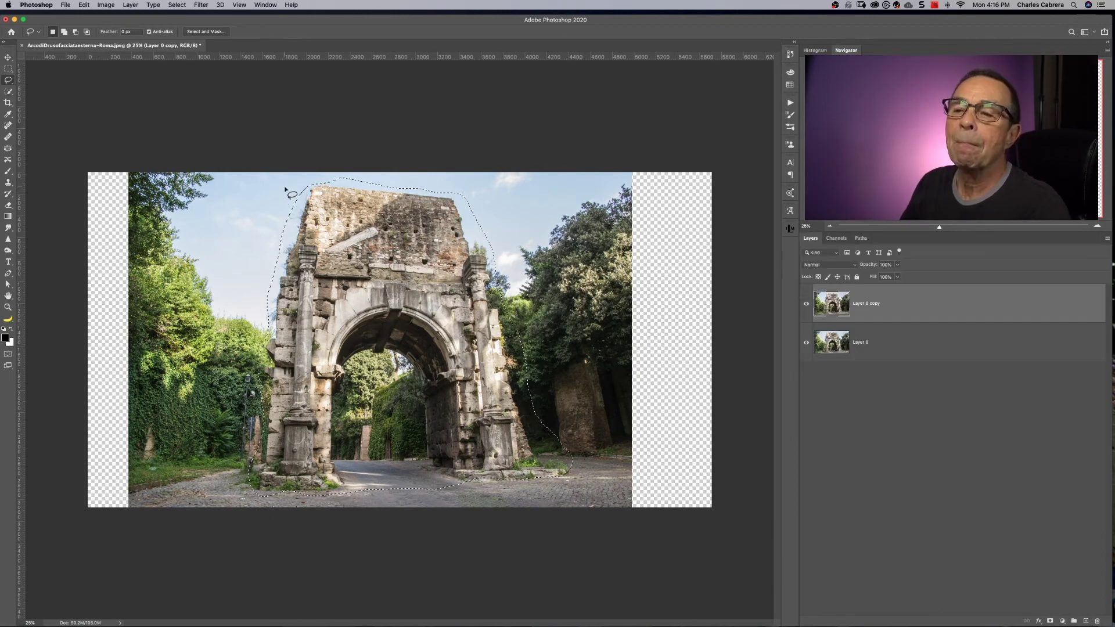
Deselect, then Content-Aware Scale Layer 0 copy to both canvas edges, protecting 'Building'
left_click(403, 280)
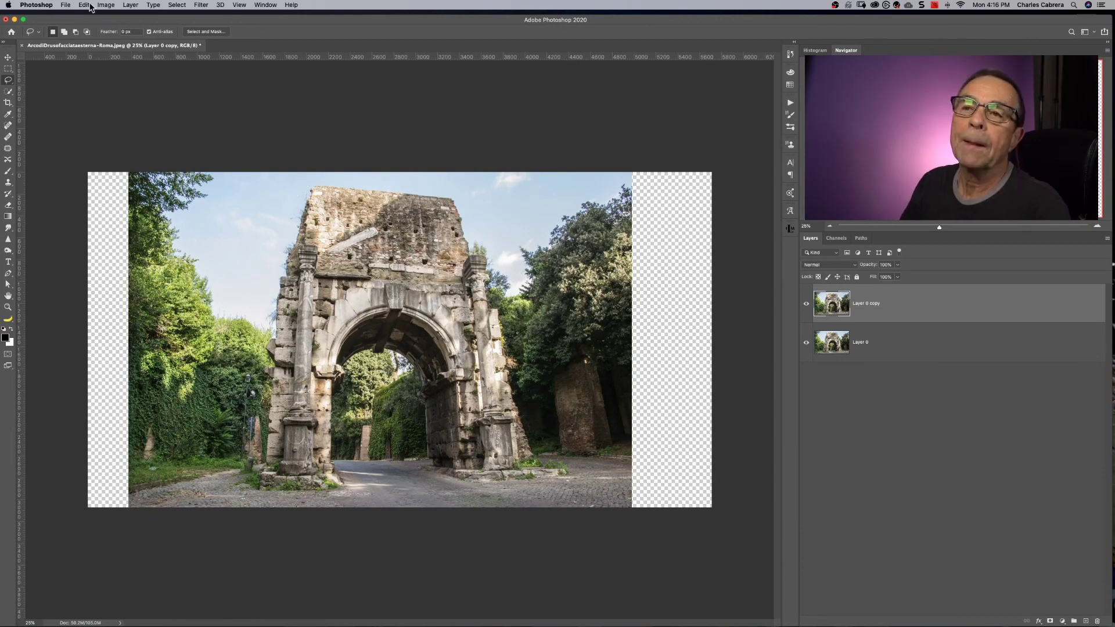
left_click(85, 6)
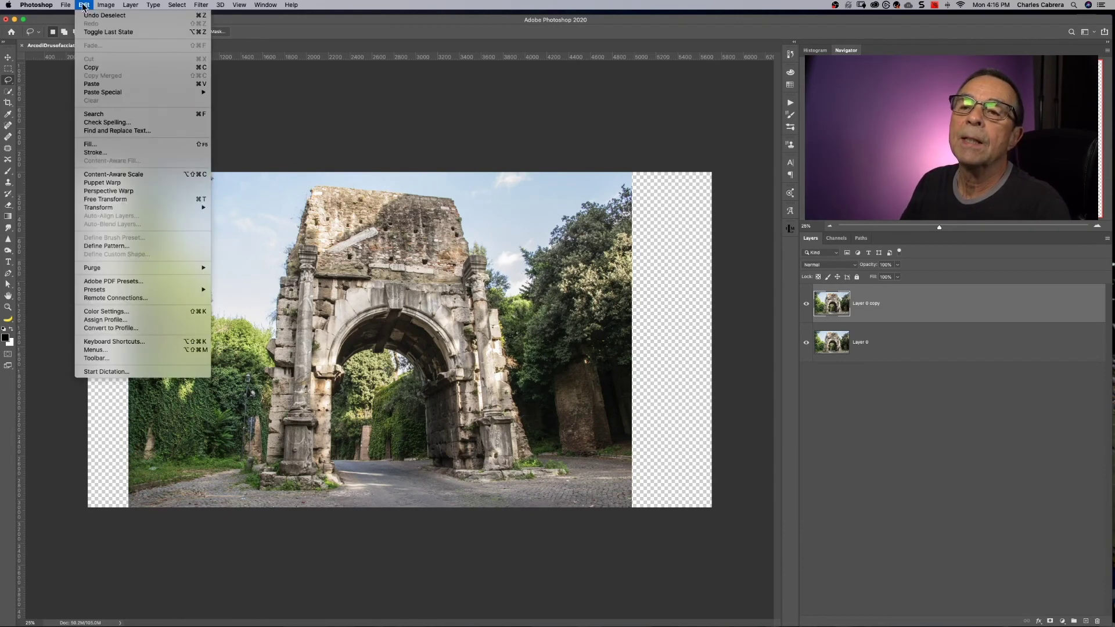
left_click(100, 176)
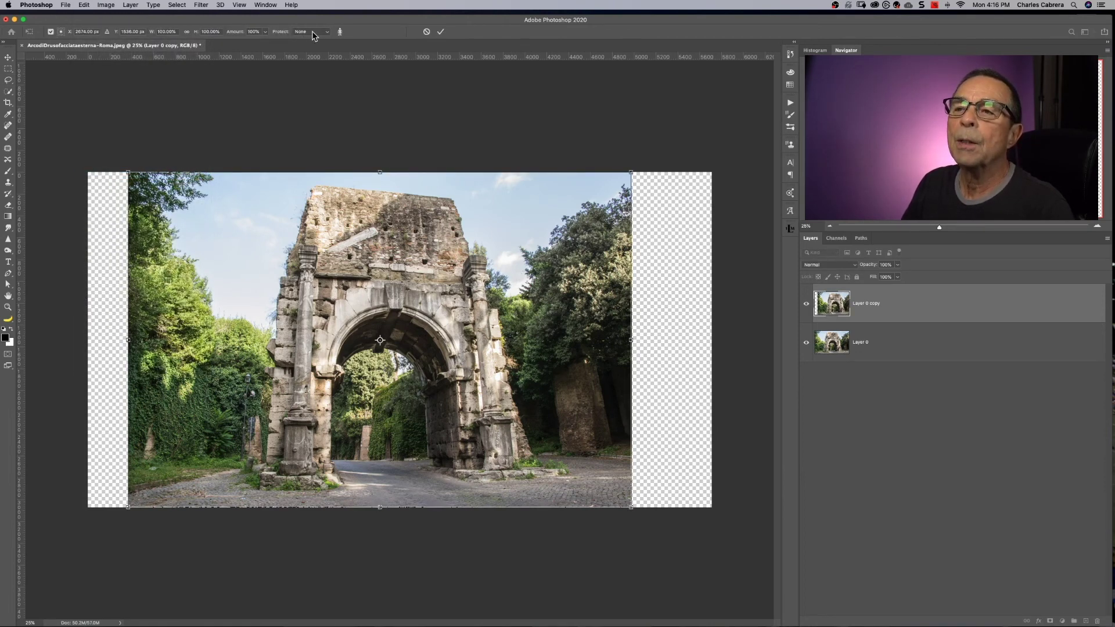
left_click(312, 32)
left_click(312, 38)
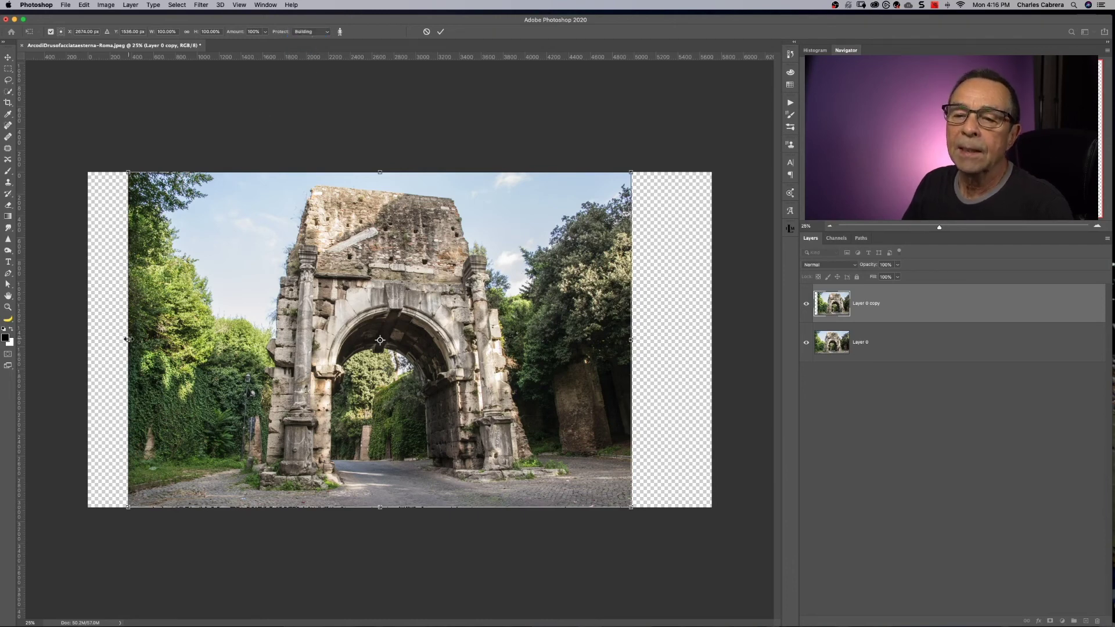
left_click_drag(127, 340, 86, 338)
left_click_drag(631, 340, 720, 340)
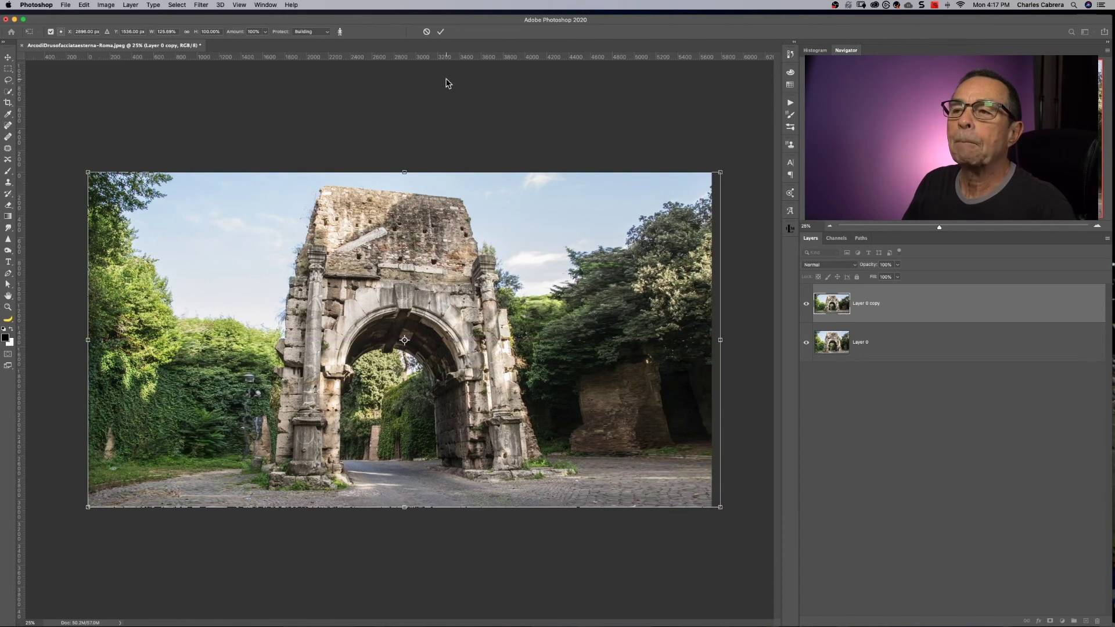
left_click(442, 32)
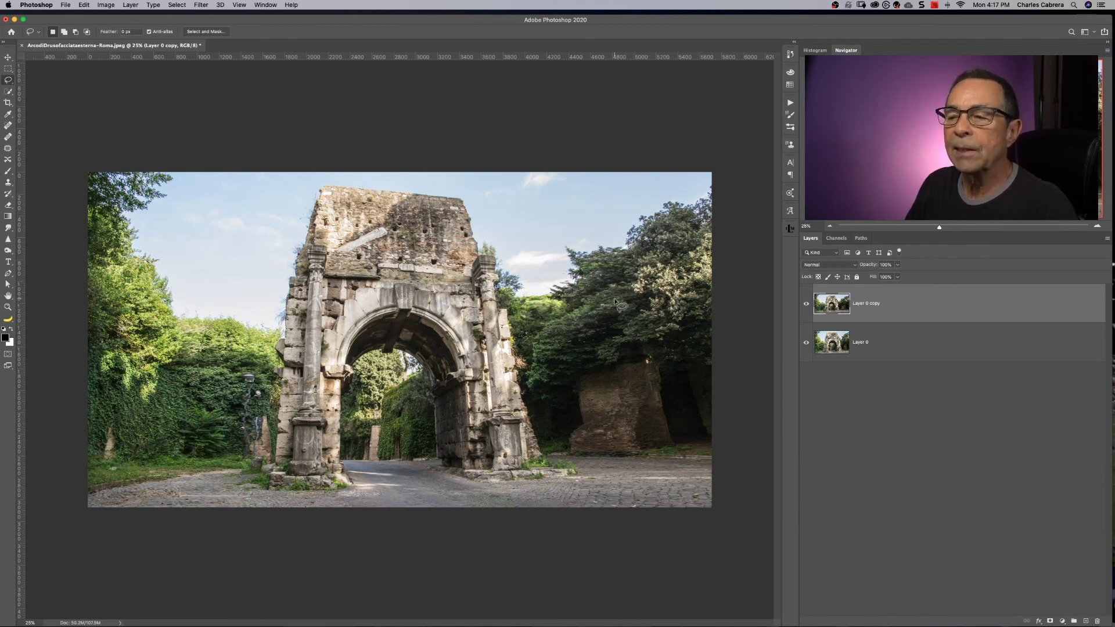
Add a layer mask to Layer 0 copy and set up a black 300 px brush
left_click(1051, 621)
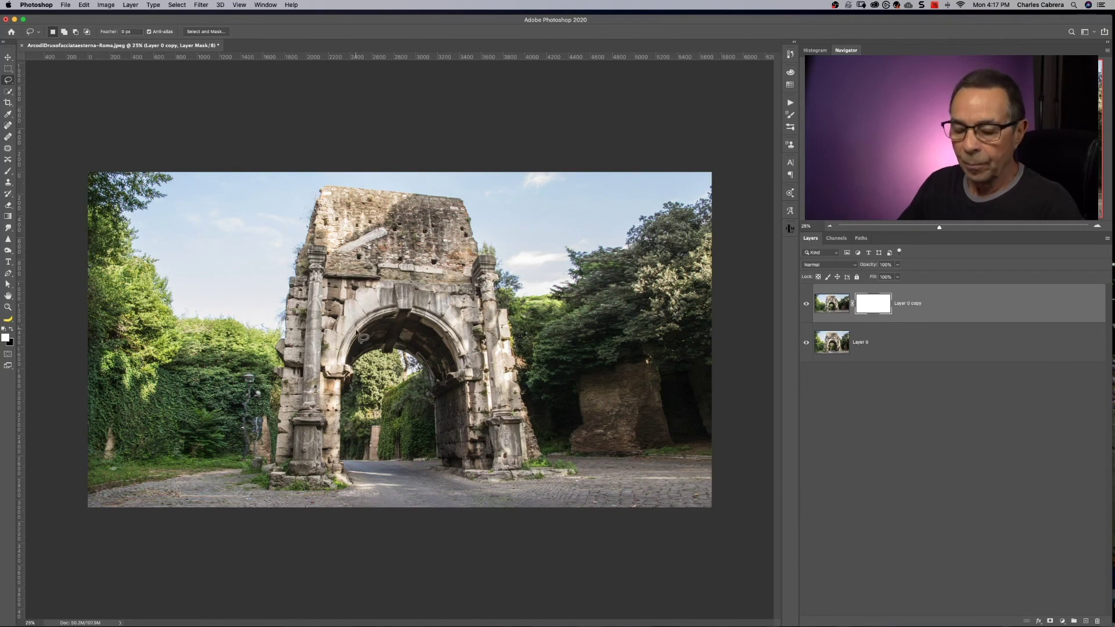
key("x")
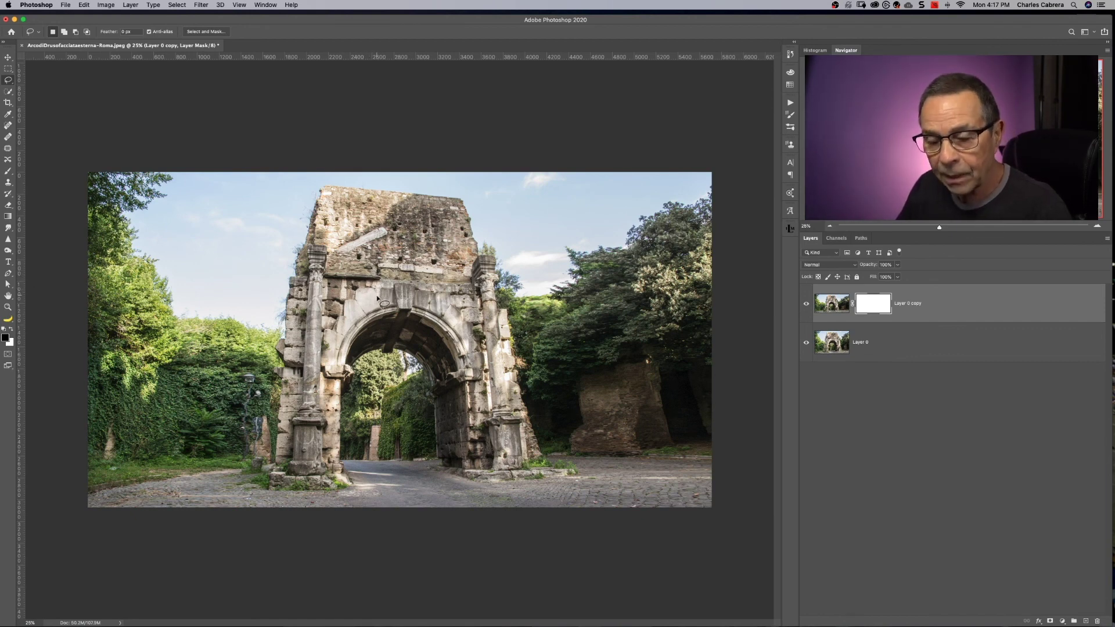
key("b")
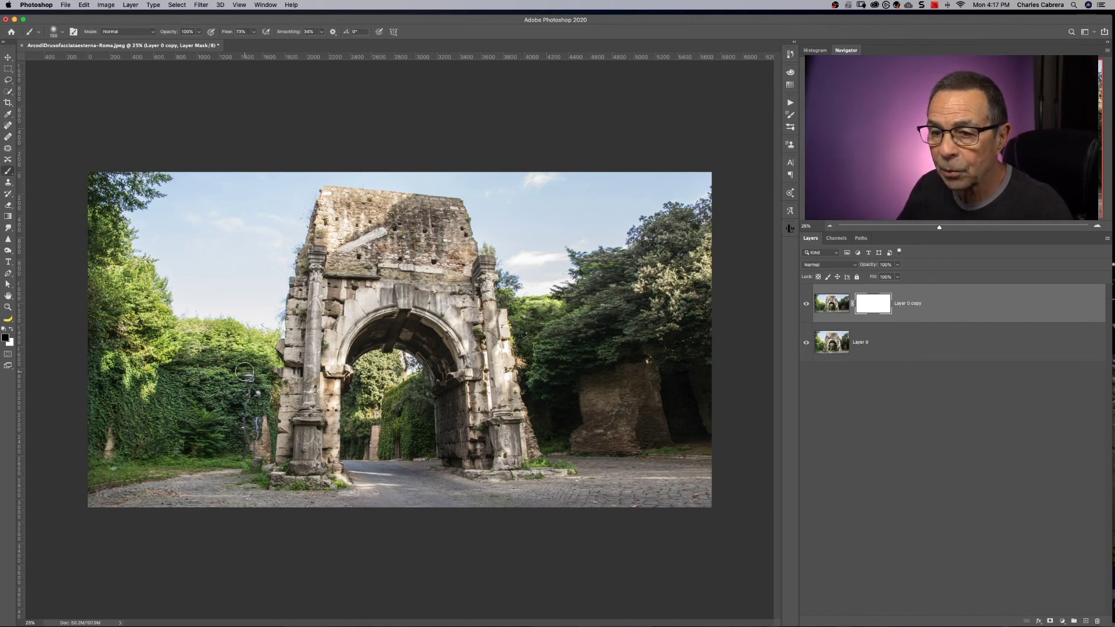
key("bracketright")
key("bracketright")
key("bracketright")
key("bracketright")
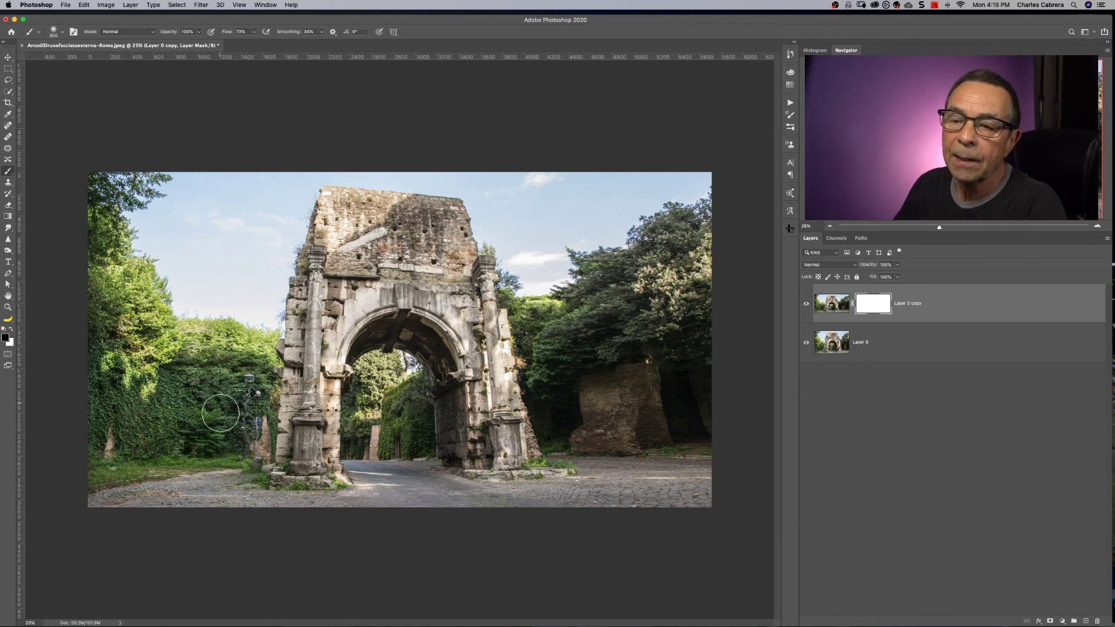
Paint black on the mask over the distorted left foliage and right-side wall pillars
mouse_move(212, 386)
left_mouse_down()
mouse_move(196, 349)
mouse_move(228, 340)
left_mouse_up()
key("x")
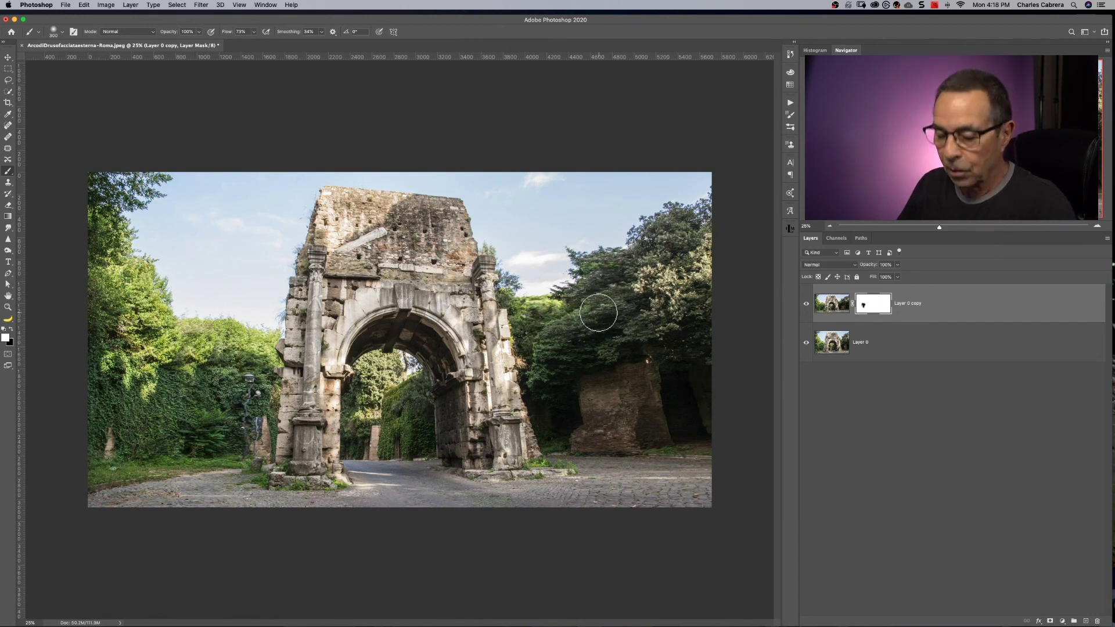
key("x")
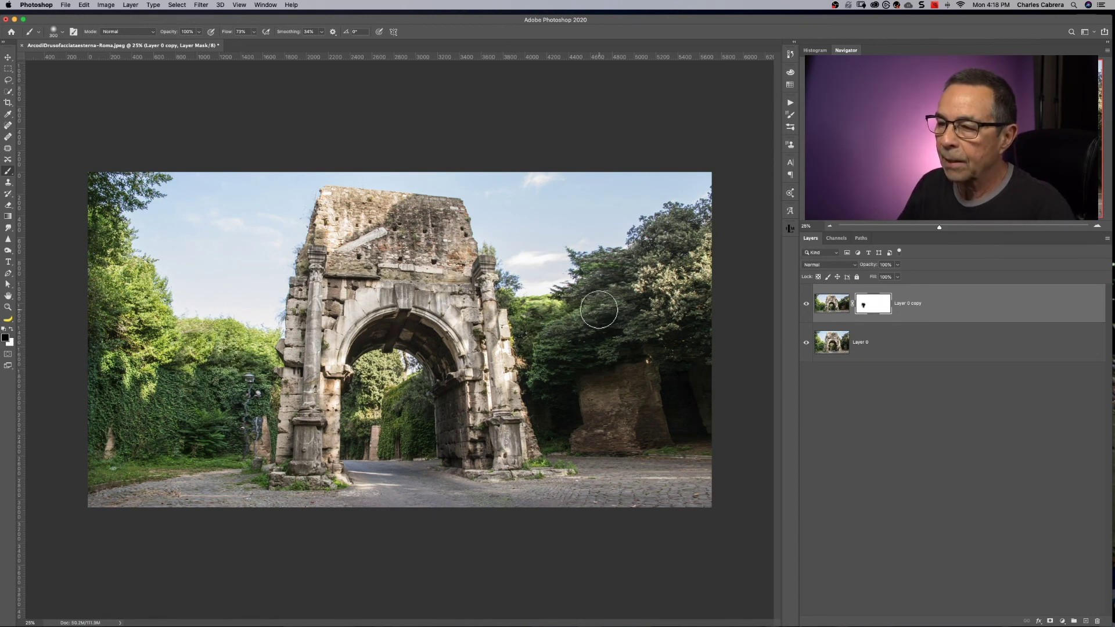
mouse_move(599, 387)
left_mouse_down()
mouse_move(599, 455)
mouse_move(581, 424)
mouse_move(581, 450)
mouse_move(584, 382)
mouse_move(593, 444)
mouse_move(591, 283)
mouse_move(576, 261)
mouse_move(568, 273)
mouse_move(580, 291)
mouse_move(558, 313)
left_mouse_up()
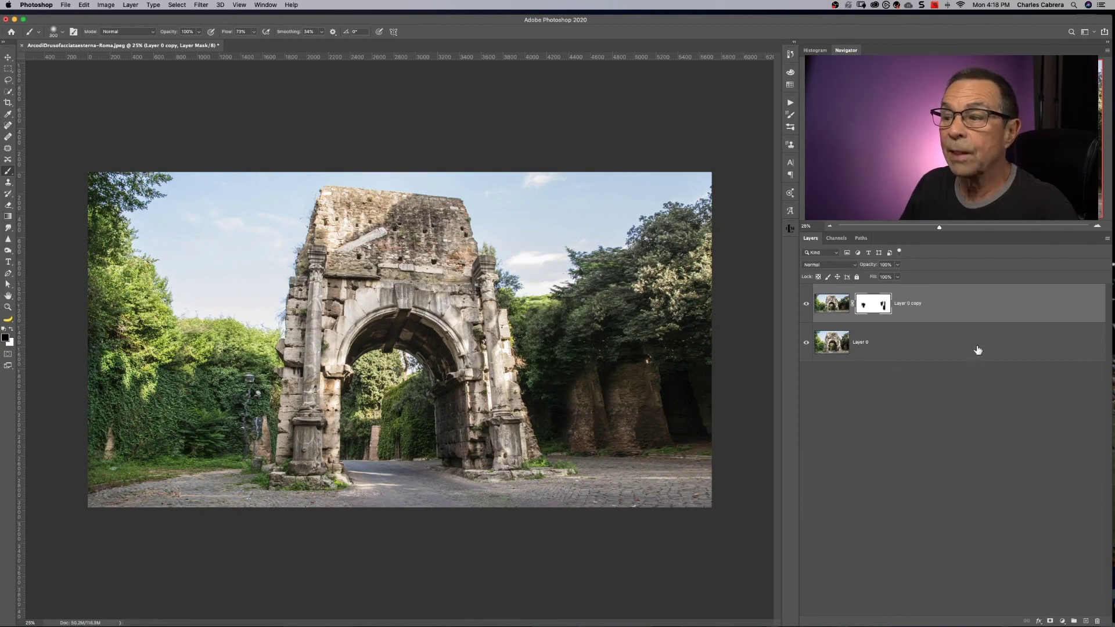